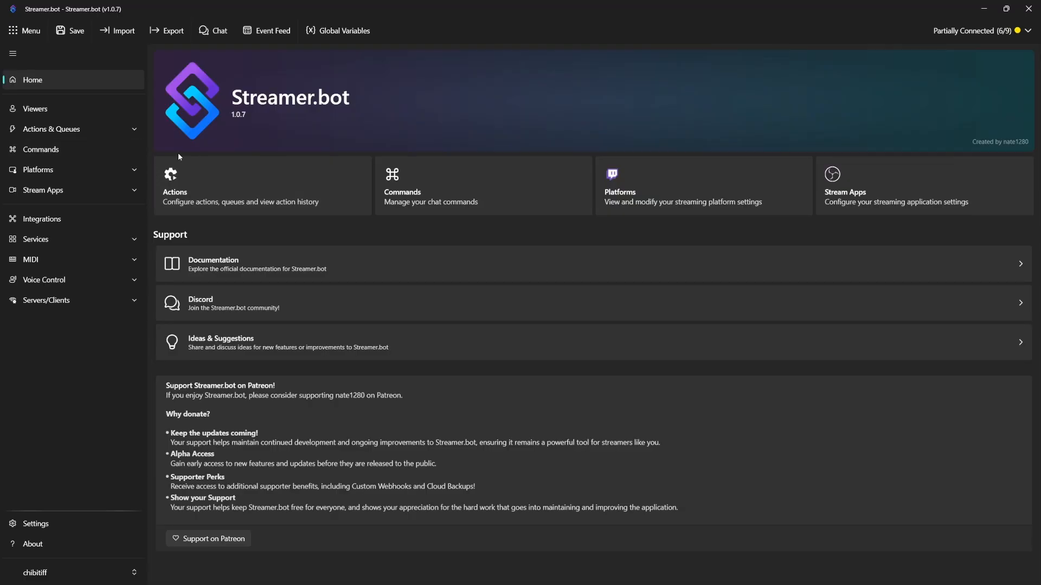
Step: Open the list of Twitch channel point rewards
left_click(117, 171)
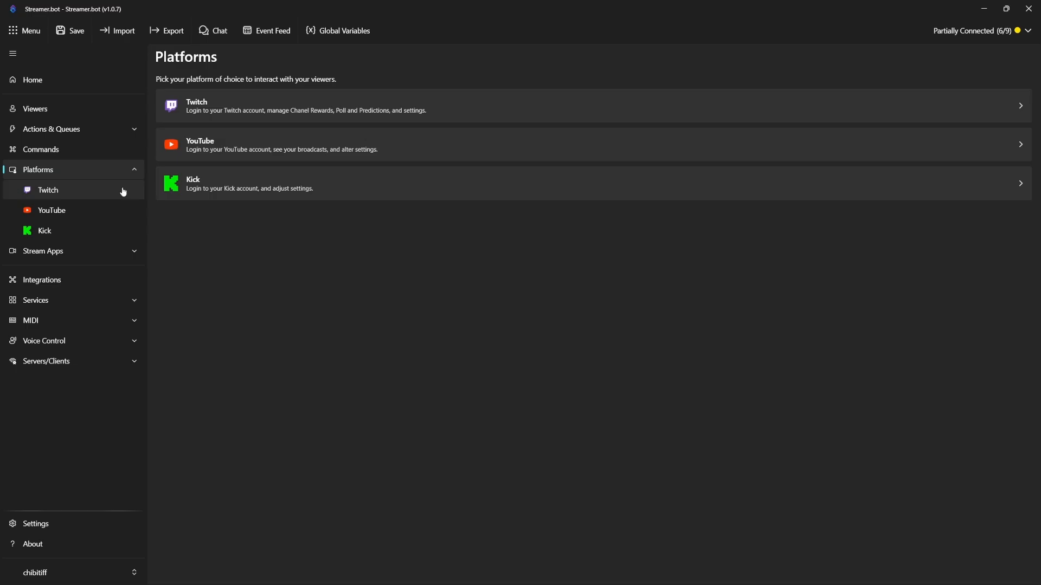
left_click(101, 194)
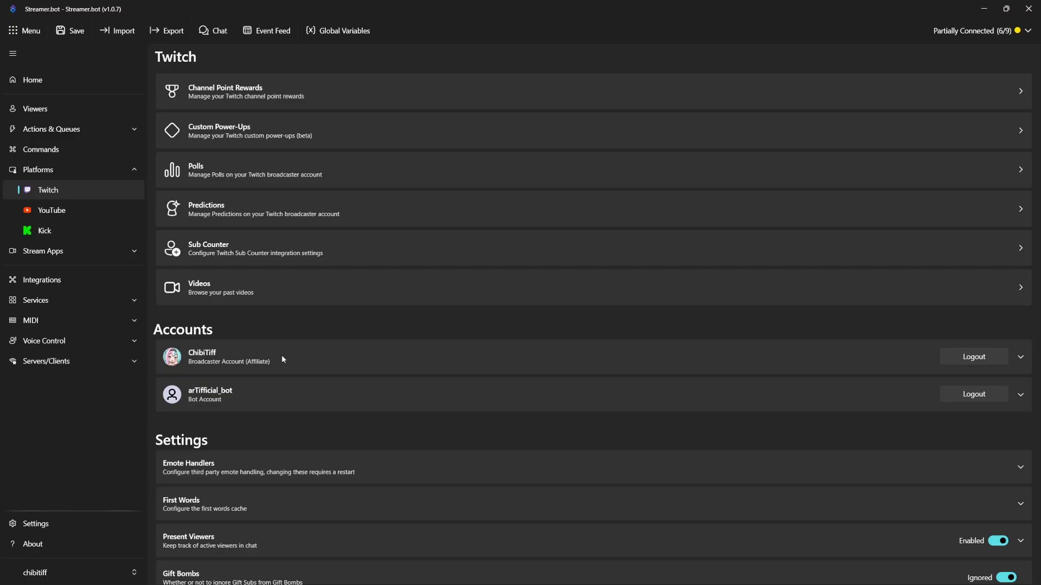
left_click(291, 96)
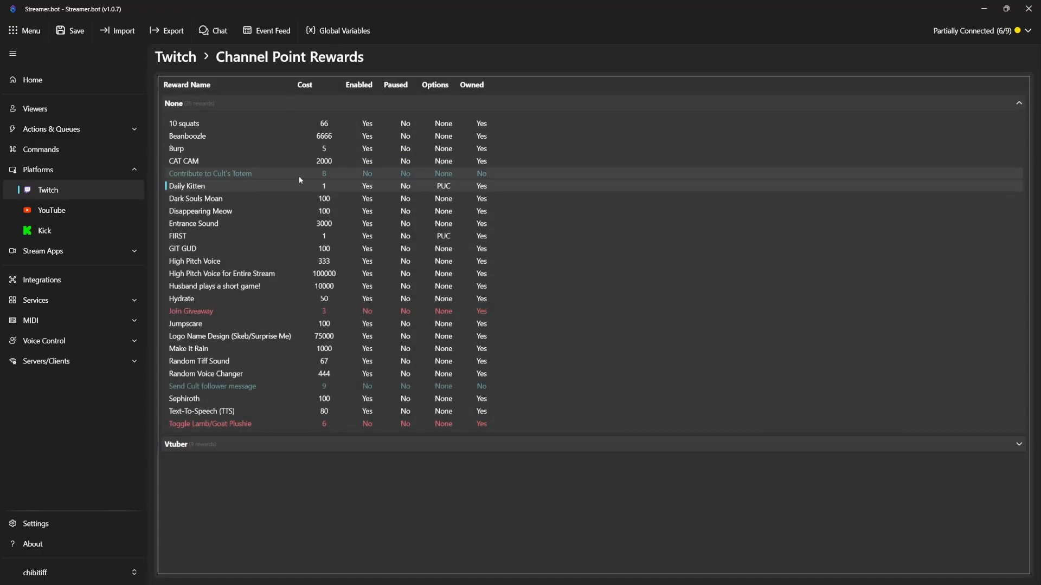
Step: Look at the Daily Kitten reward's setup, close it, and check the options available for creating a reward
double_click(197, 188)
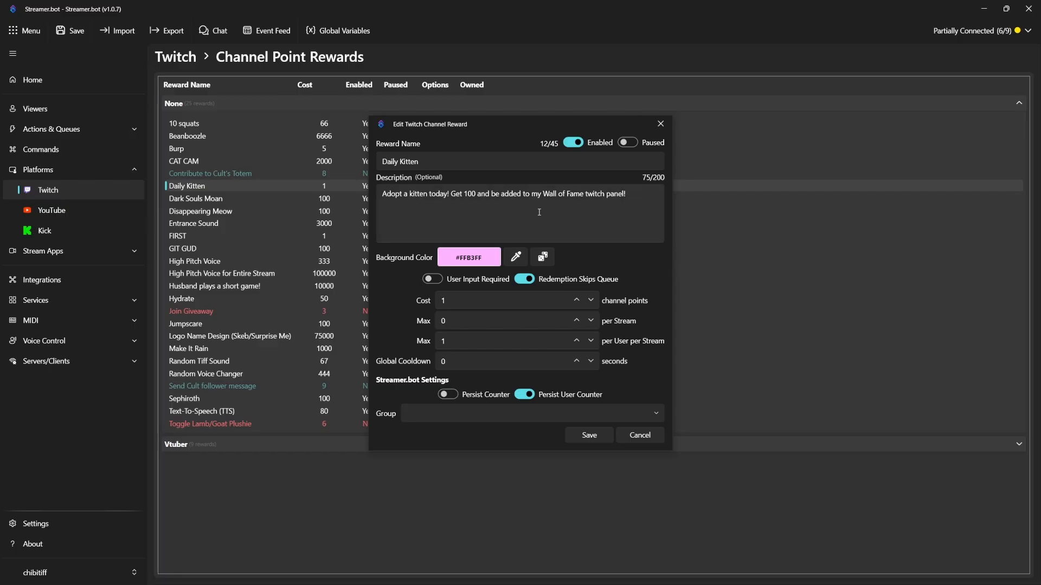
left_click(660, 124)
right_click(510, 211)
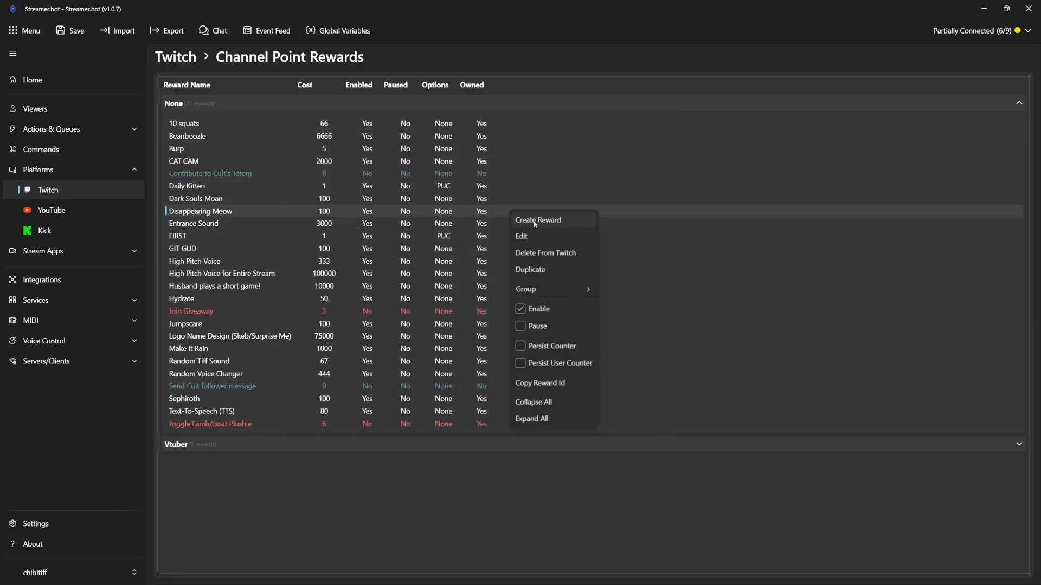
left_click(235, 186)
Step: Review the Daily Kitten reward's description, background color, cost, per-user limit and group, and close it without saving
double_click(217, 187)
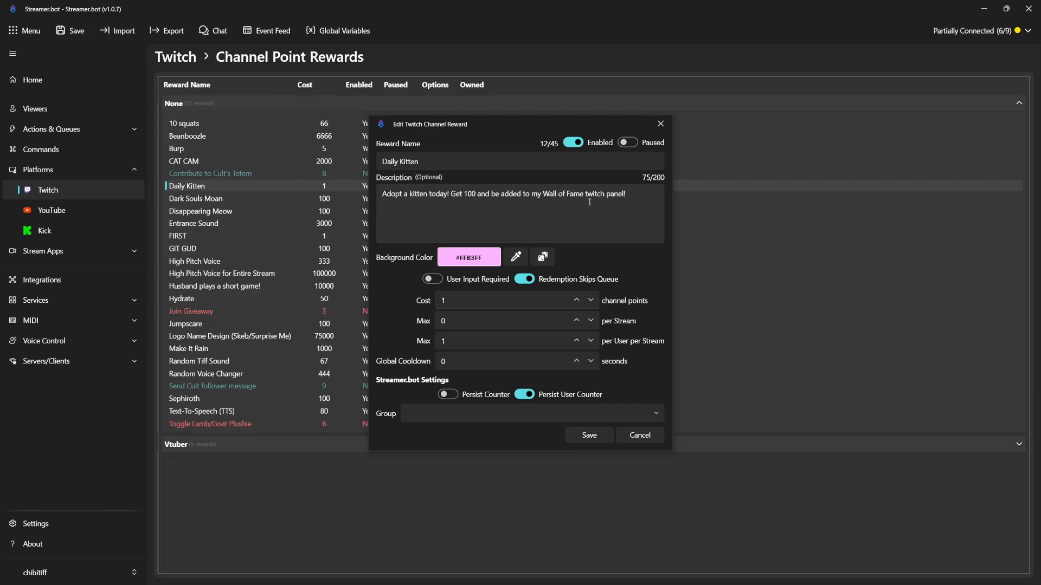
left_click_drag(627, 196, 382, 200)
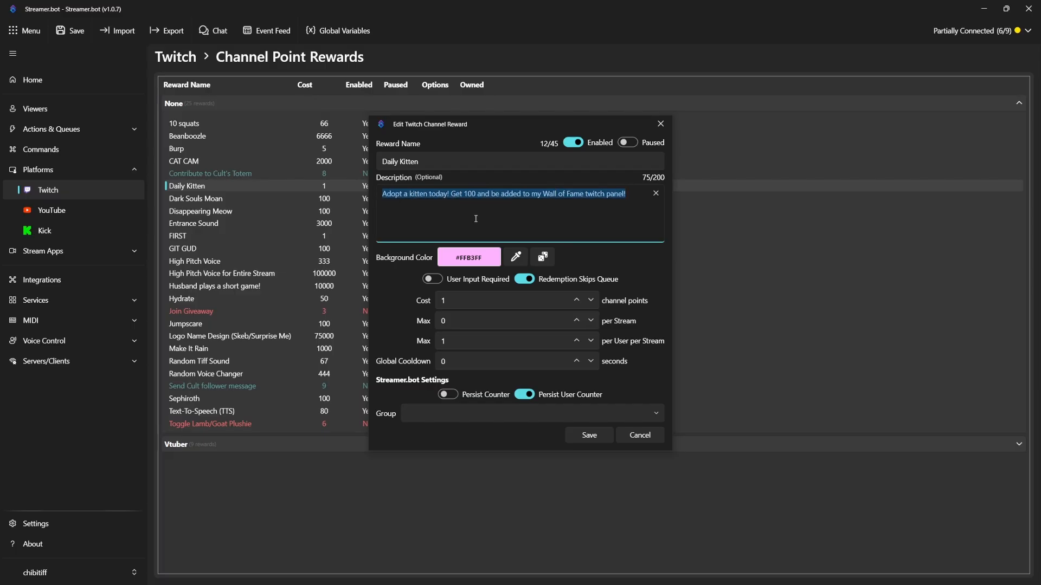
left_click(513, 194)
left_click(520, 260)
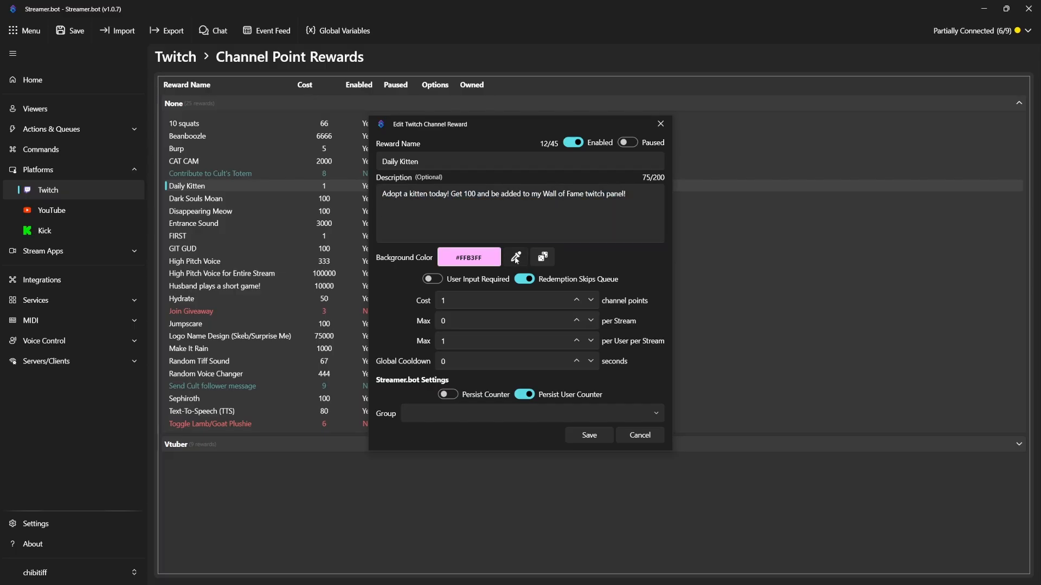
left_click(521, 296)
left_click(453, 302)
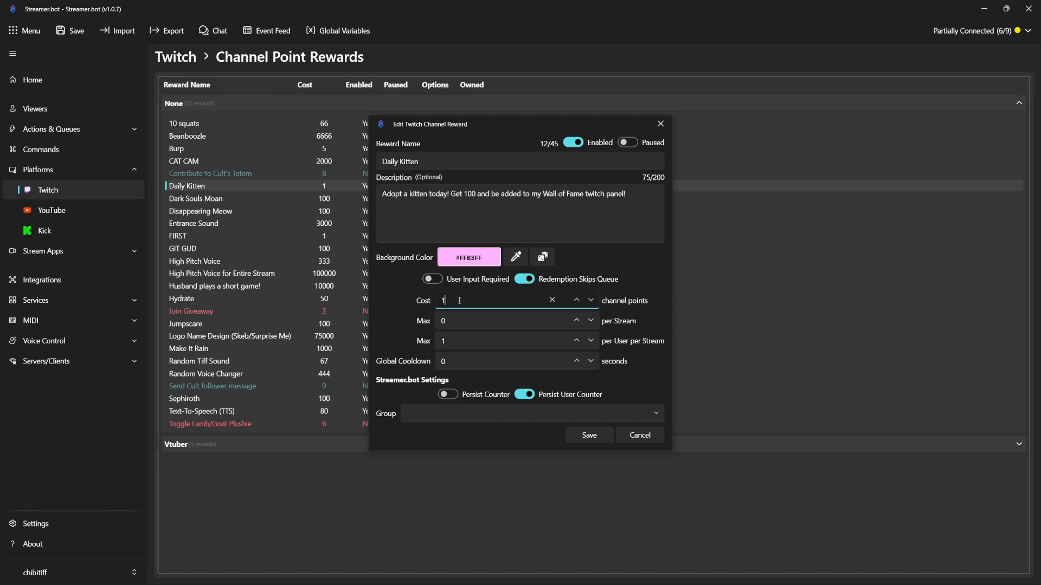
left_click(456, 341)
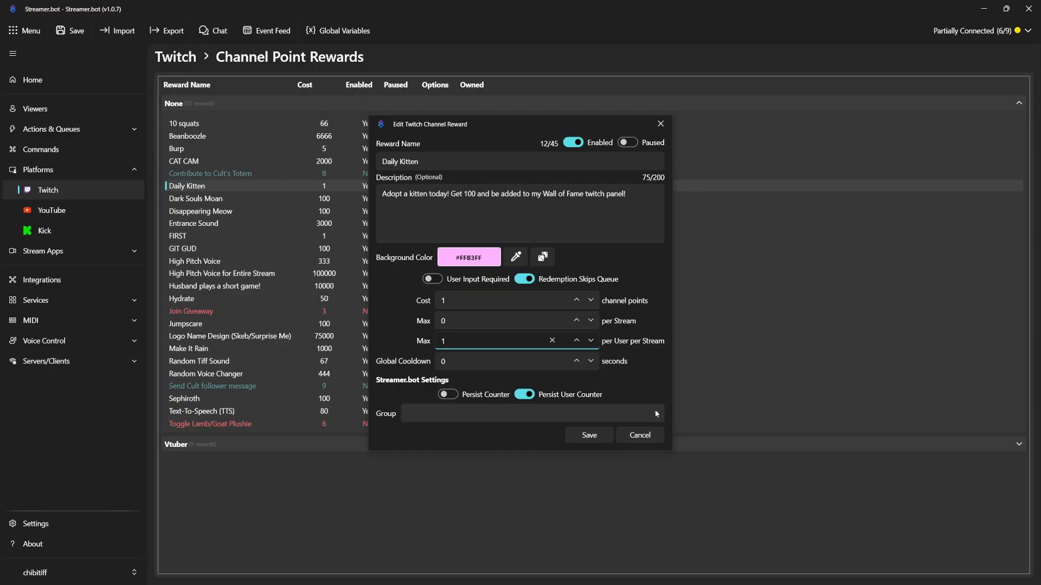
left_click(511, 416)
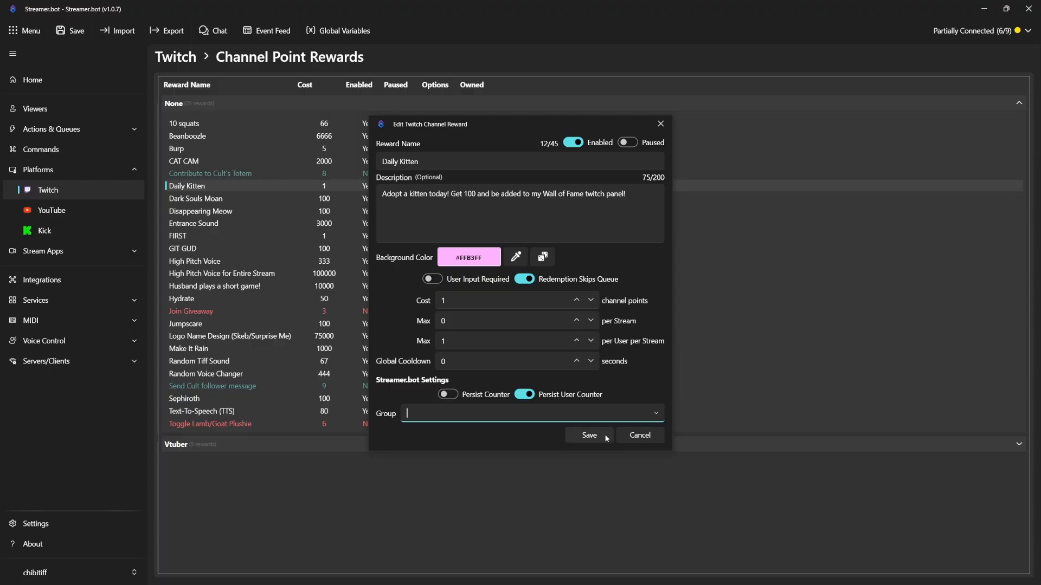
left_click(644, 435)
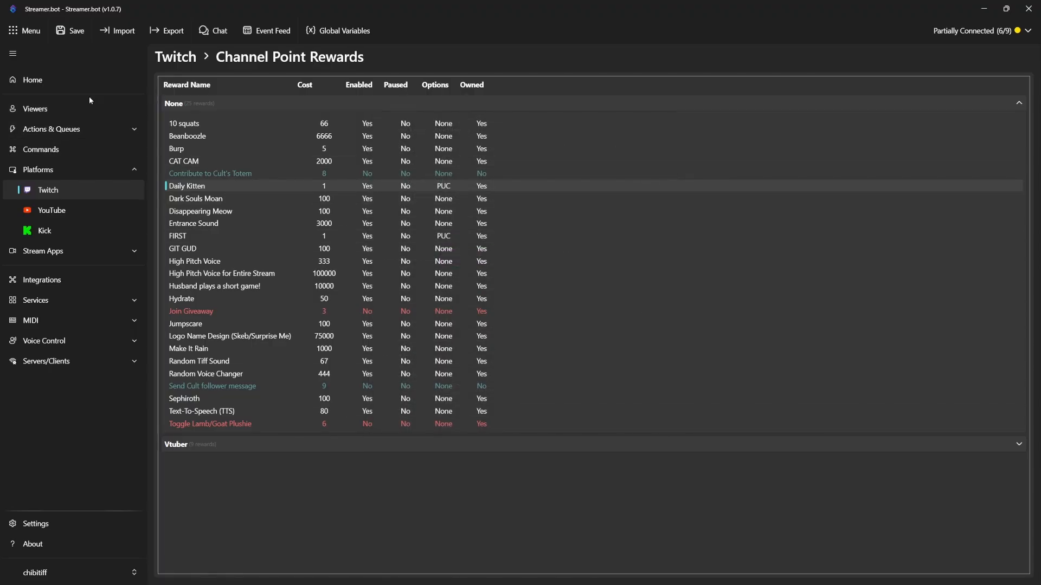
Step: Open the Actions list and review the name, group and queue settings of the Daily Kitten action
left_click(84, 133)
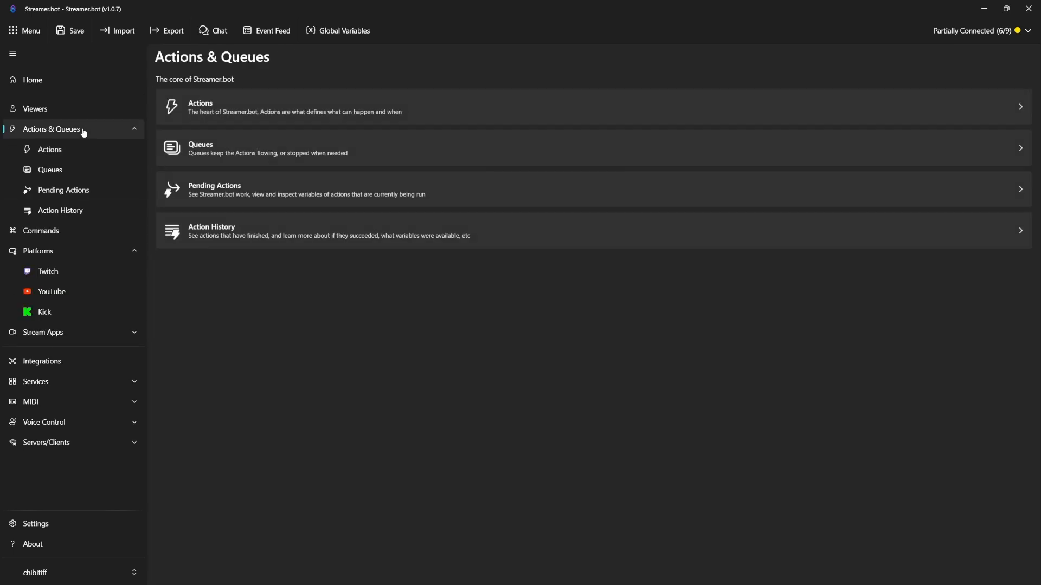
left_click(84, 155)
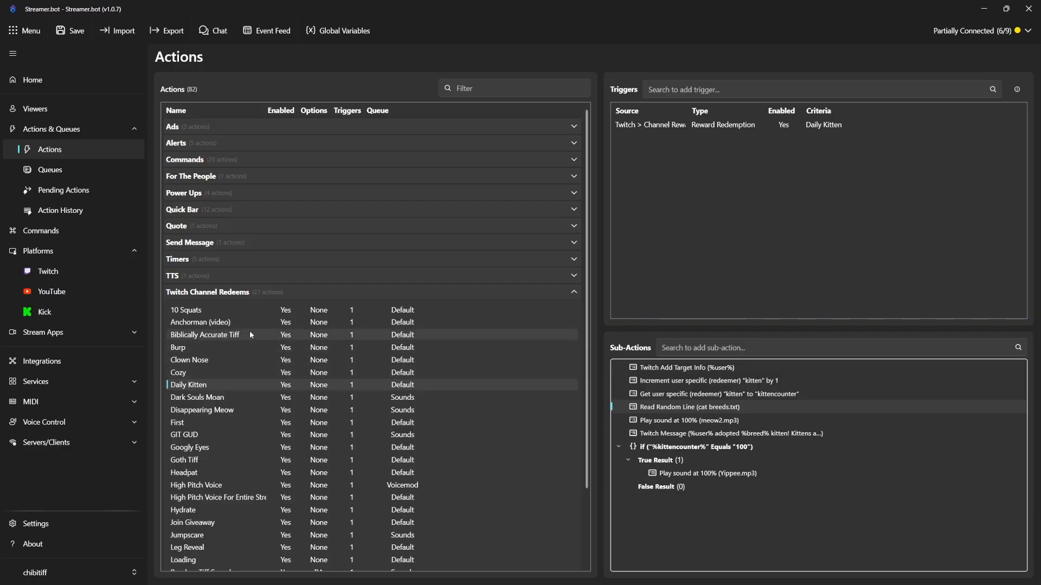
right_click(211, 352)
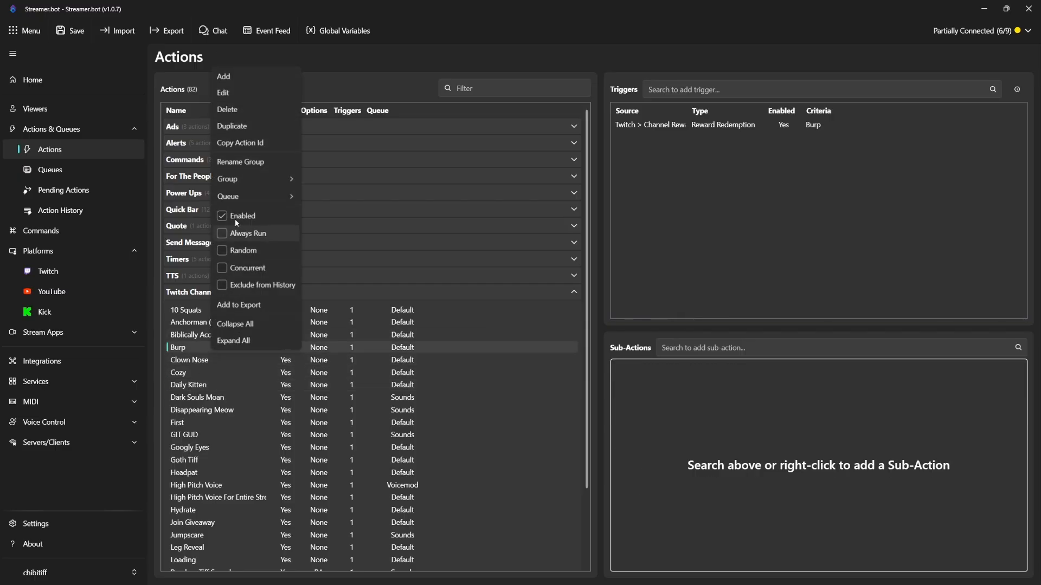
left_click(190, 387)
double_click(196, 388)
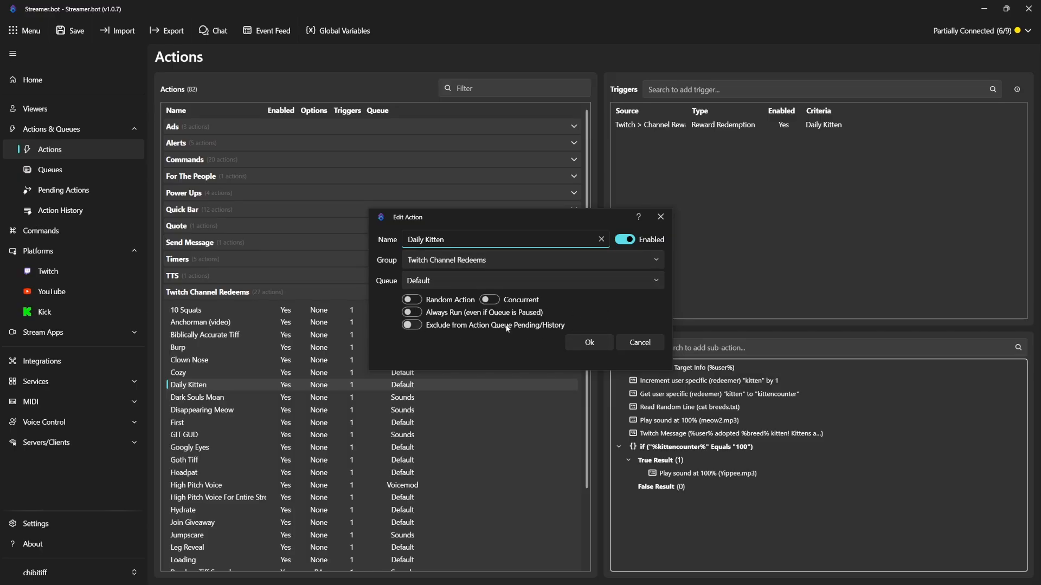
left_click(593, 346)
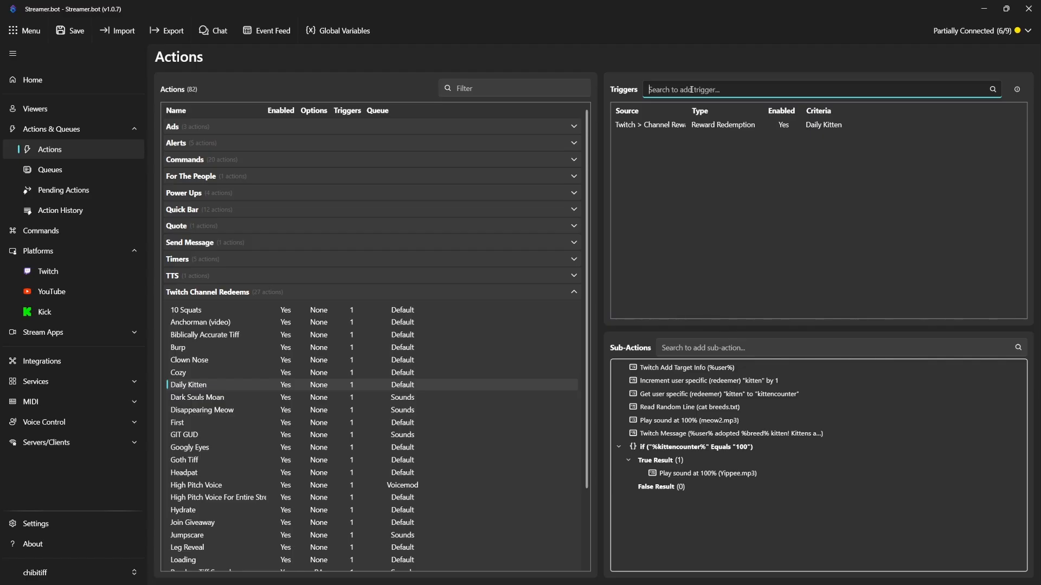
Step: Search the available triggers for "channel rede" and clear the search
type("channe")
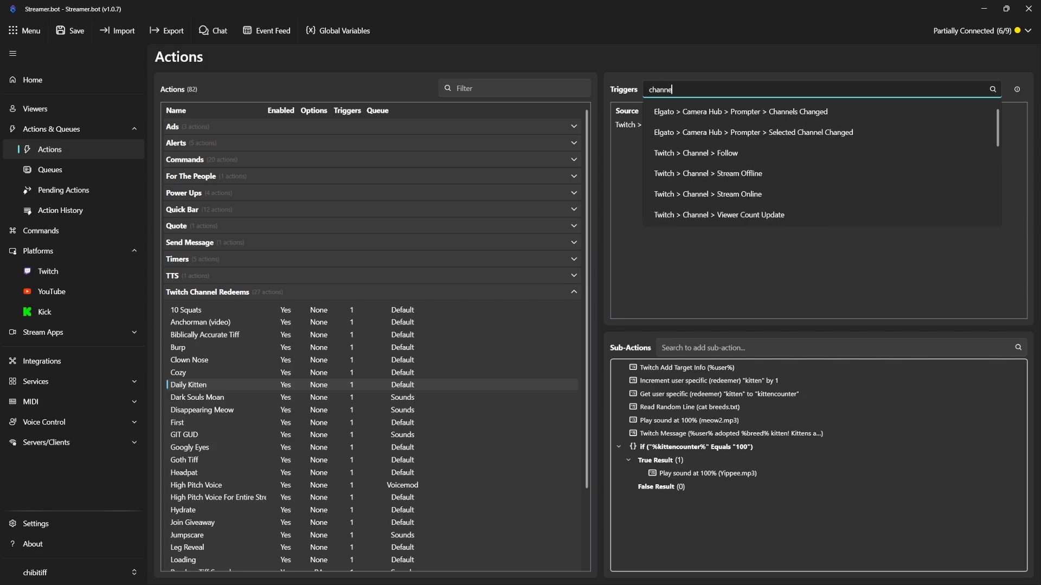
type("l rede")
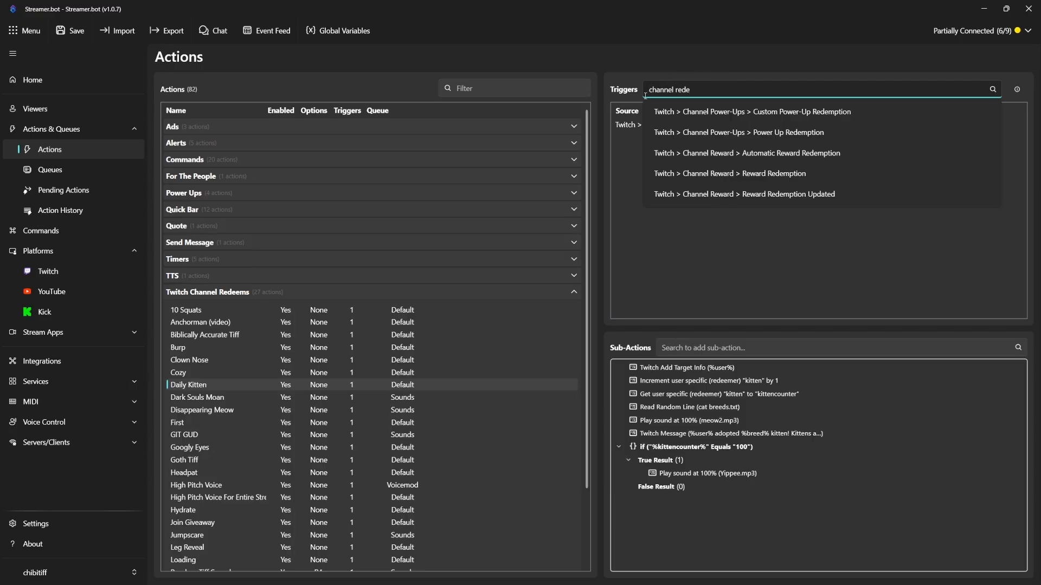
left_click_drag(690, 90, 636, 94)
key("BackSpace")
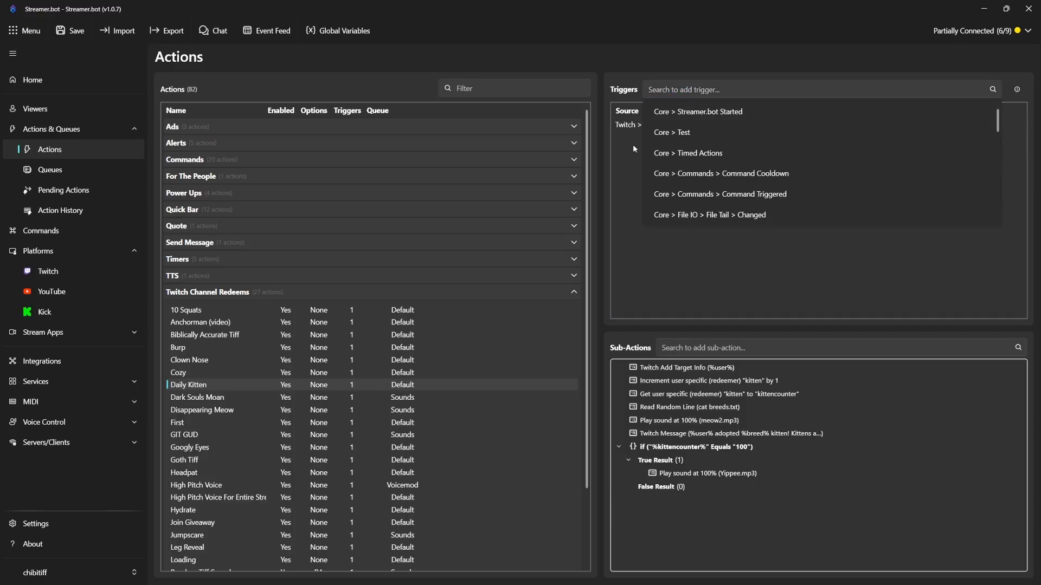
Step: Inspect the Daily Kitten action's Reward Redemption trigger and its selectable rewards, and close it without changes
double_click(611, 125)
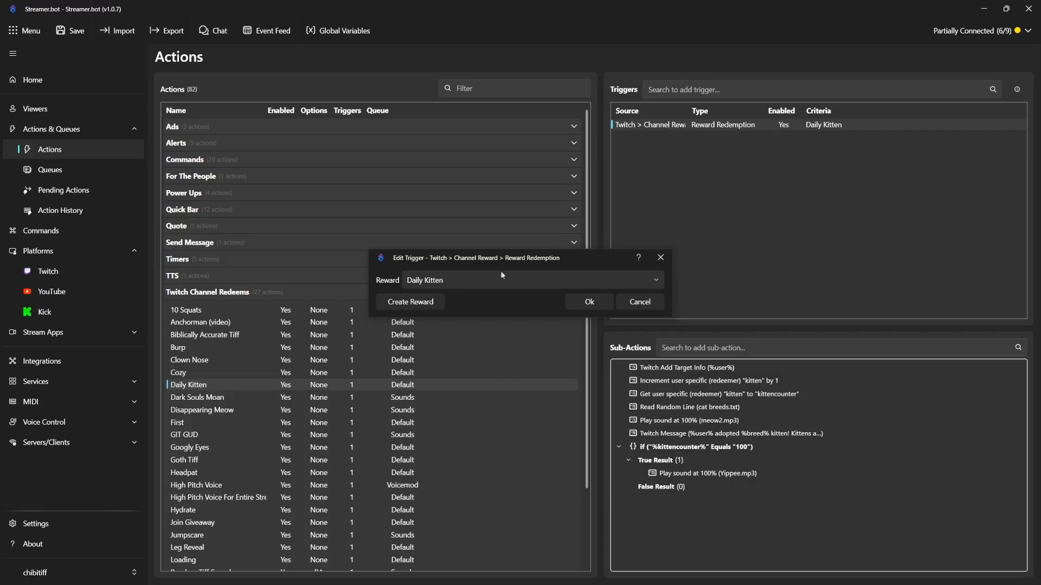
left_click(637, 277)
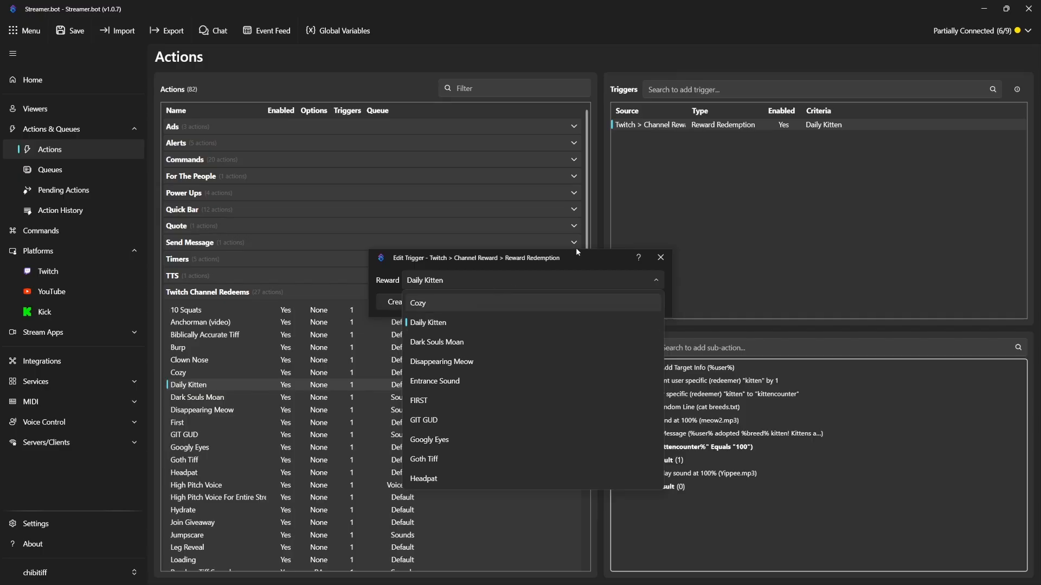
left_click(626, 277)
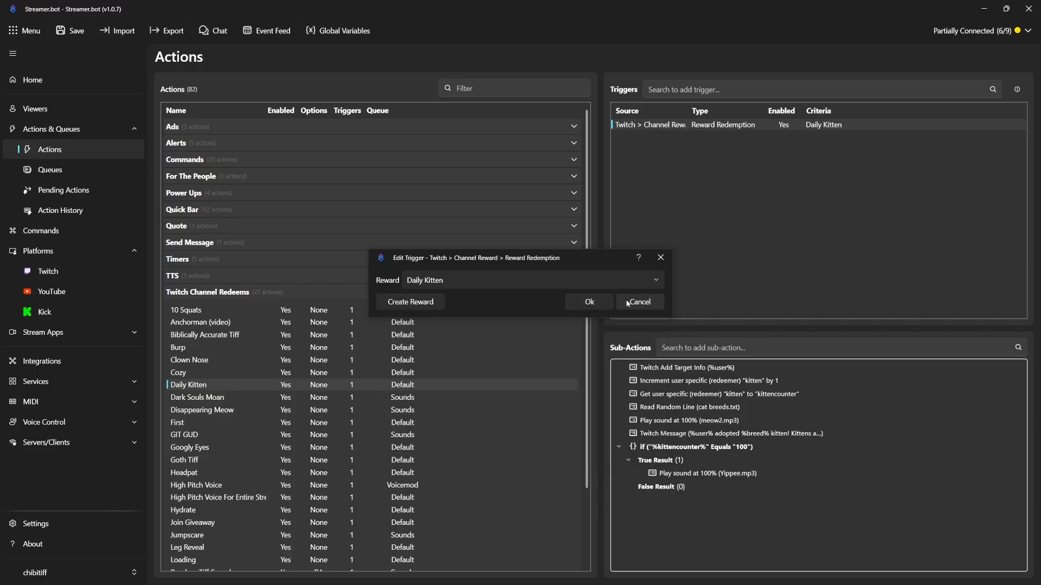
left_click(628, 304)
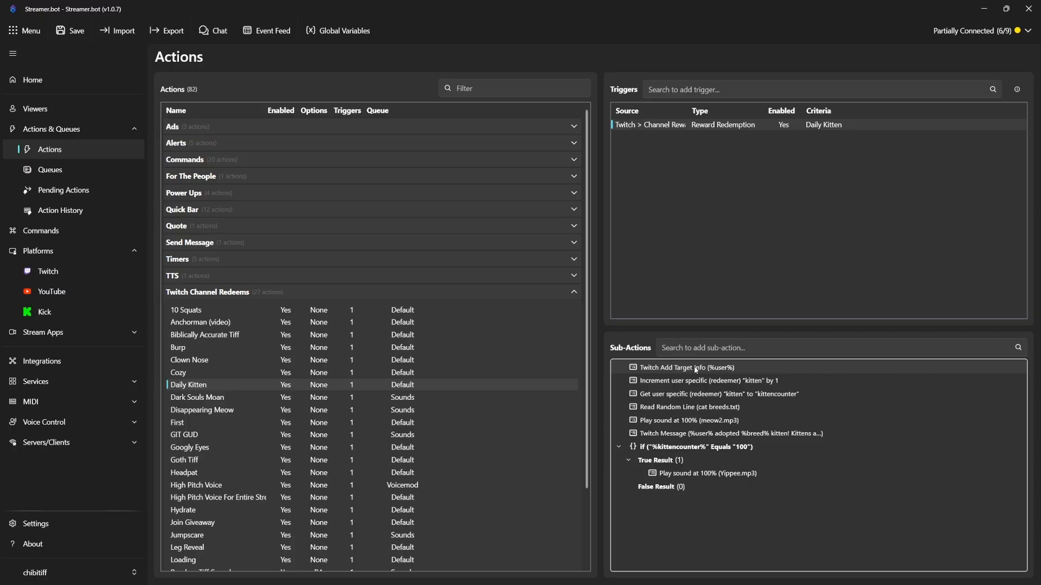
Step: Review the user login variable in the Twitch Add Target Info sub-action
double_click(665, 368)
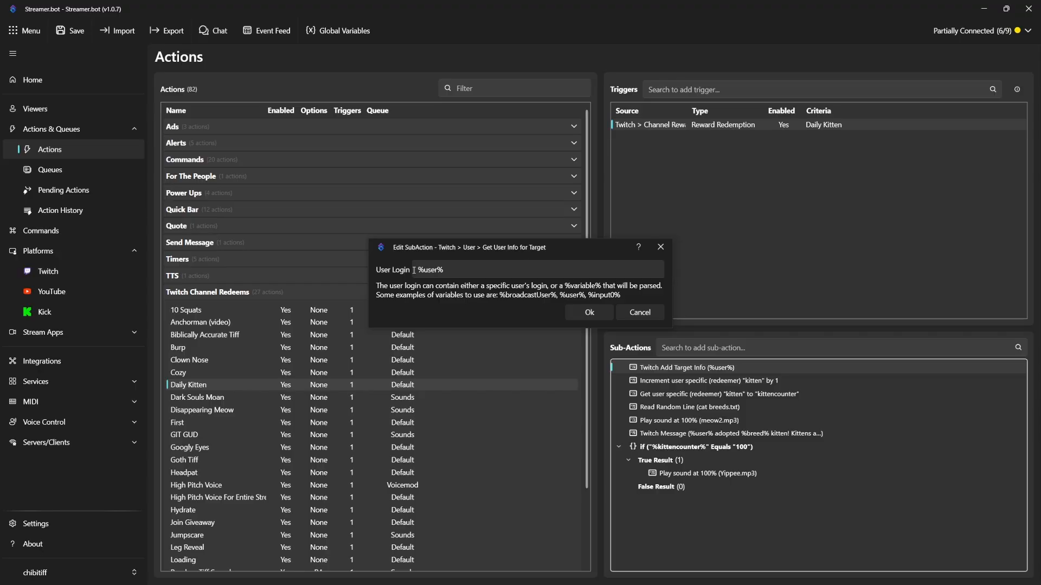
left_click(437, 269)
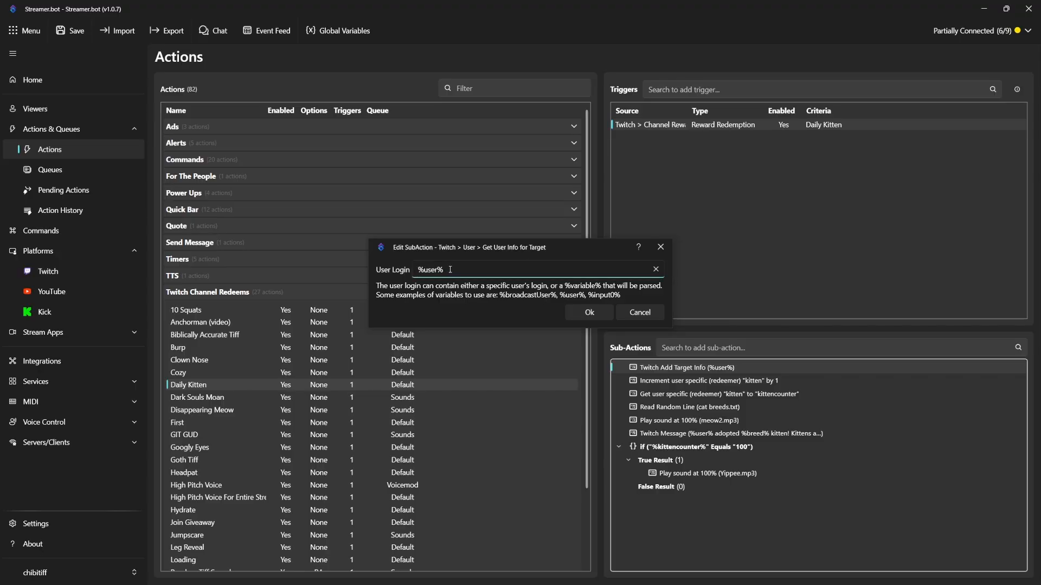
left_click(587, 313)
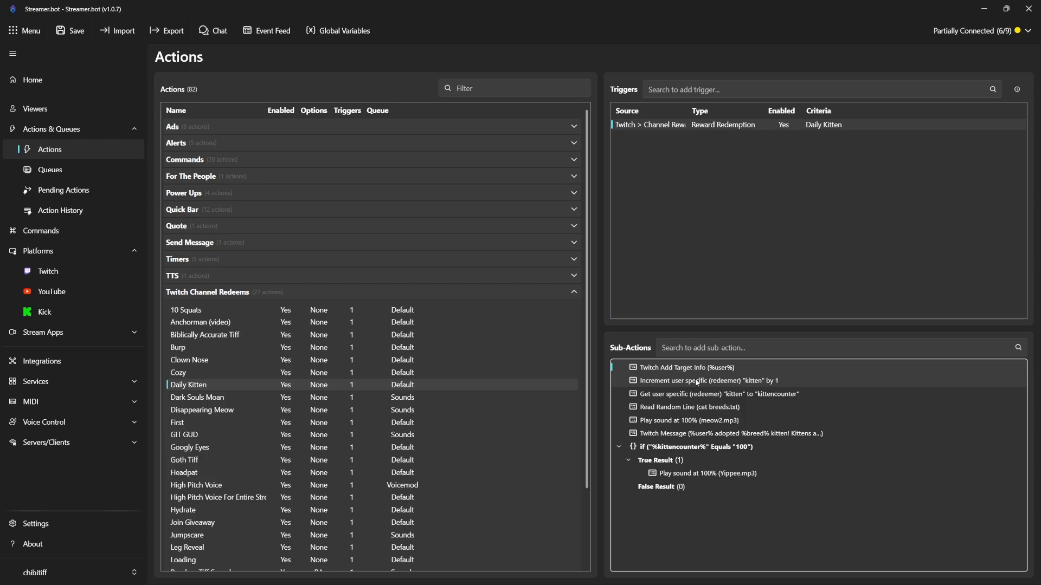
Step: Review the destination options and increment settings of the sub-action that increases the redeemer's "kitten" variable
double_click(698, 381)
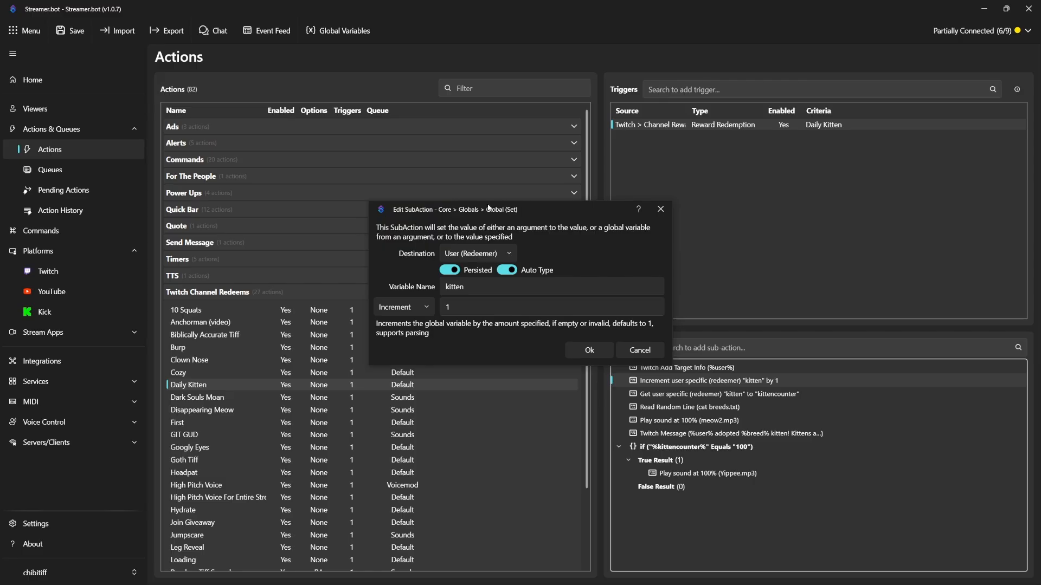
left_click(509, 254)
left_click(488, 301)
left_click(590, 351)
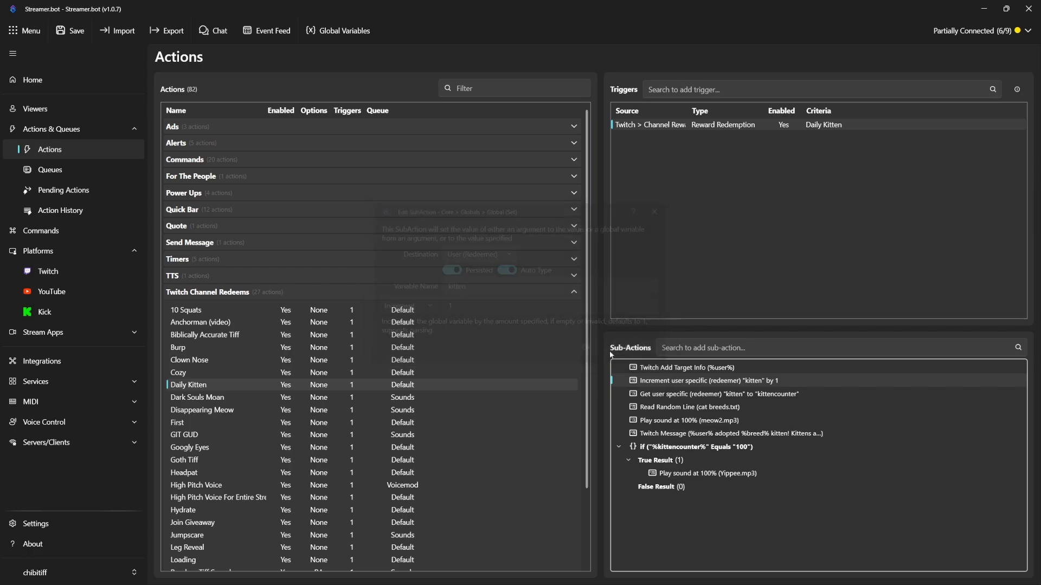
Step: Review the source, variable name, destination variable and default value of the sub-action that gets the redeemer's "kitten" count
double_click(682, 395)
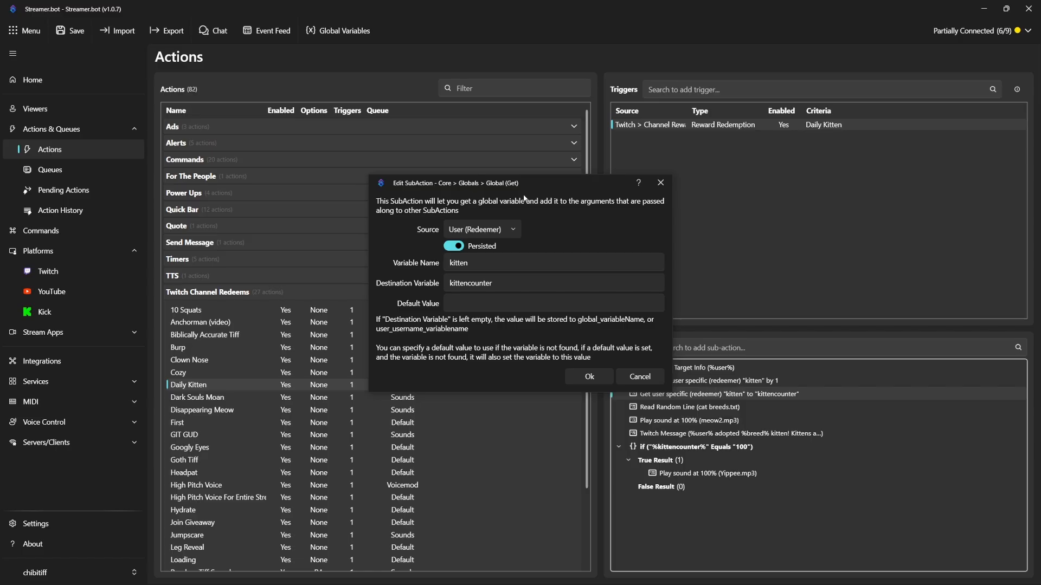
left_click(513, 230)
left_click(505, 269)
left_click_drag(497, 283, 486, 280)
left_click(507, 281)
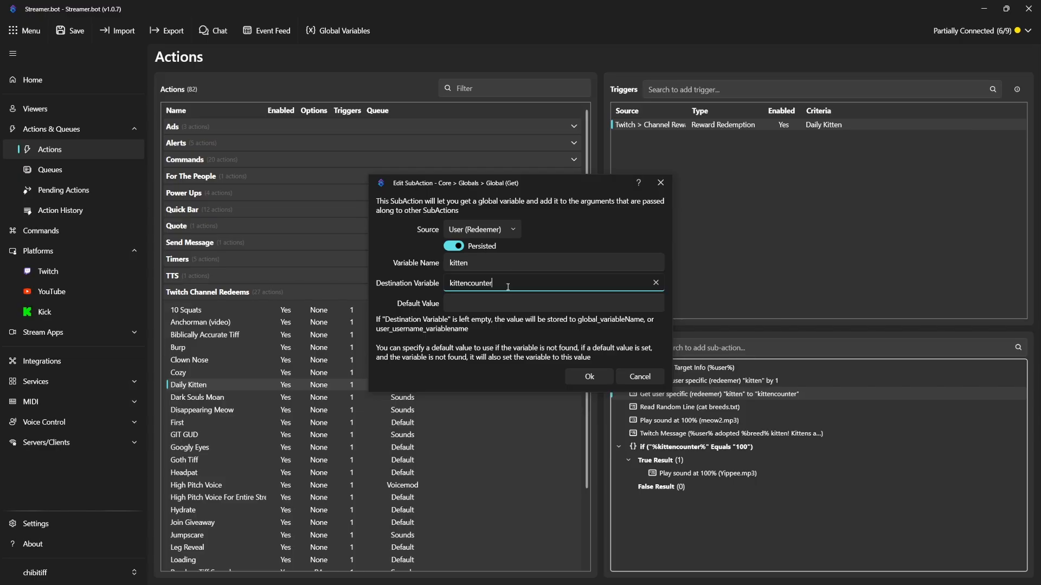
left_click(501, 304)
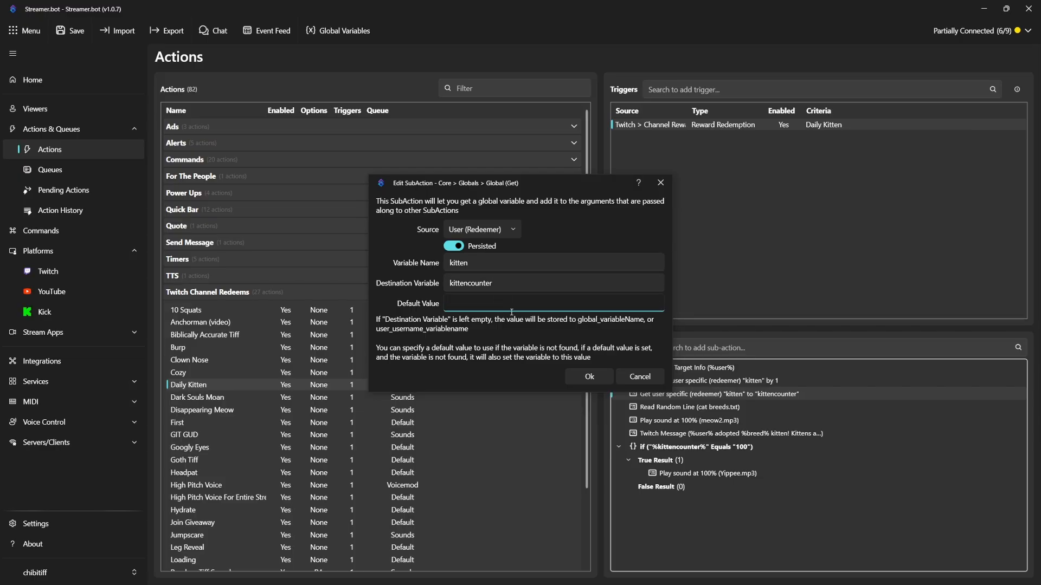
left_click(584, 378)
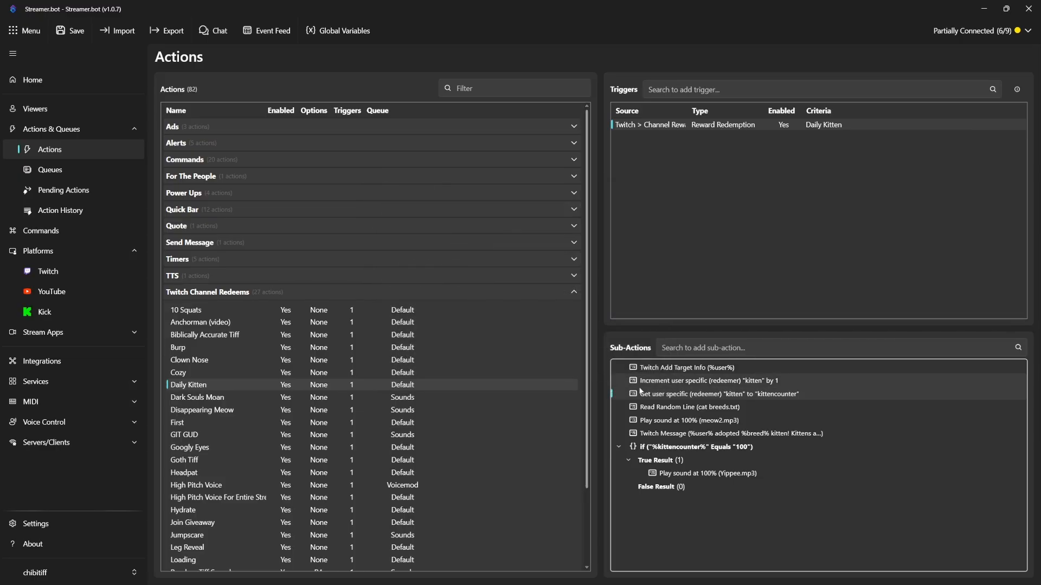
Step: Examine the Read Random Line (cat breeds.txt) and Play Sound (meow2.mp3) entries among the sub-actions
left_click(668, 410)
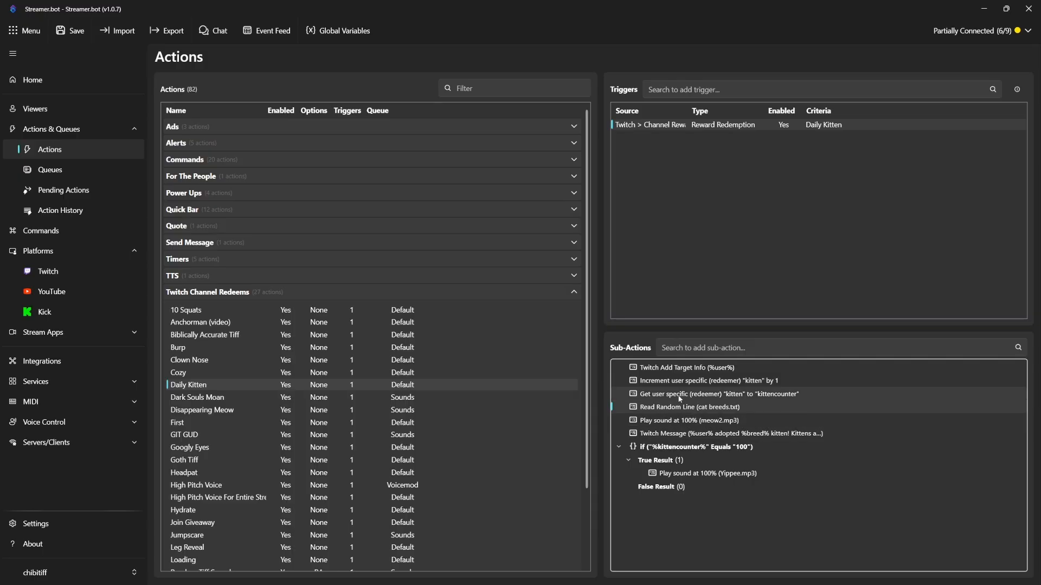
left_click(668, 423)
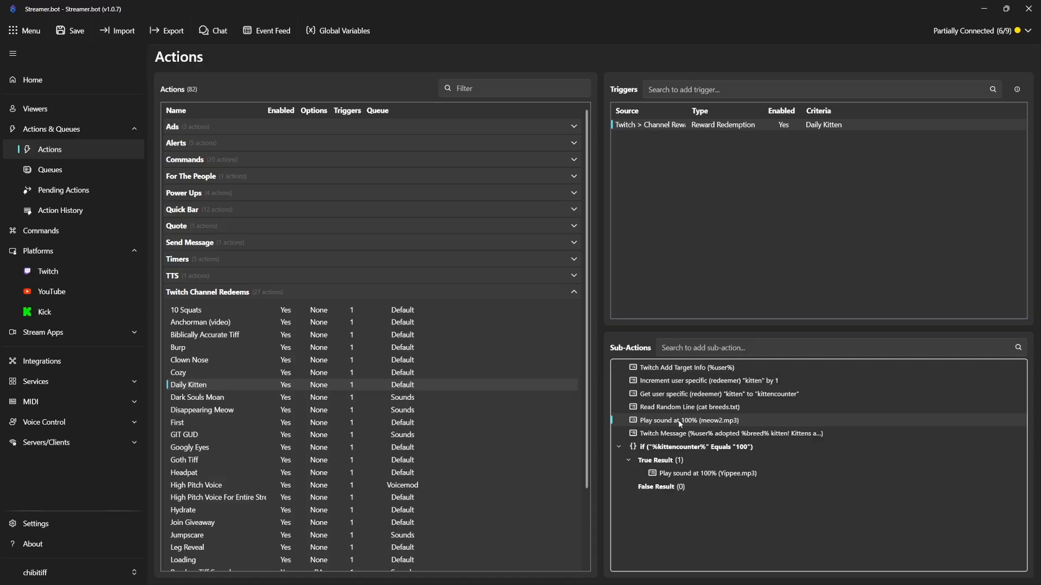
Step: Review the Play Sound sub-action for meow2.mp3, including its Use Filename option, sound file and volume
double_click(680, 423)
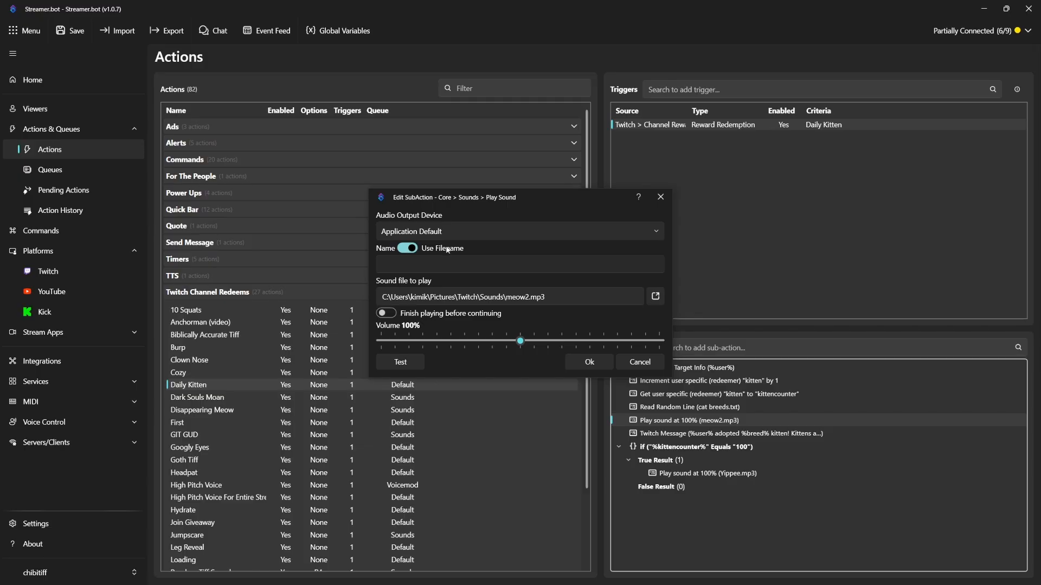
left_click(412, 249)
left_click(414, 250)
left_click(589, 362)
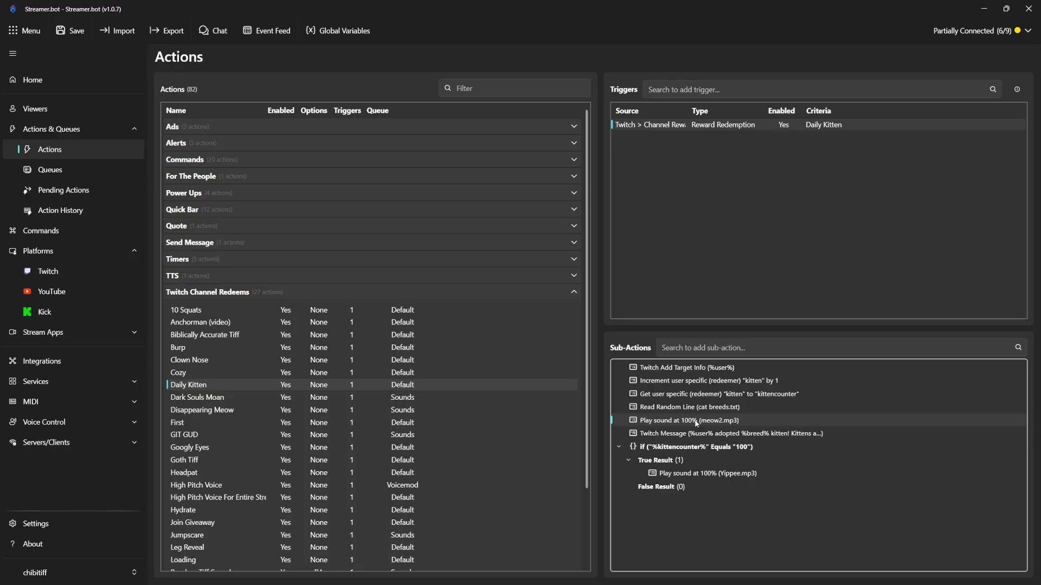
Step: Review the Twitch Message sub-action's chat text, starting with the %user% variable and ending with the kitten count
double_click(666, 435)
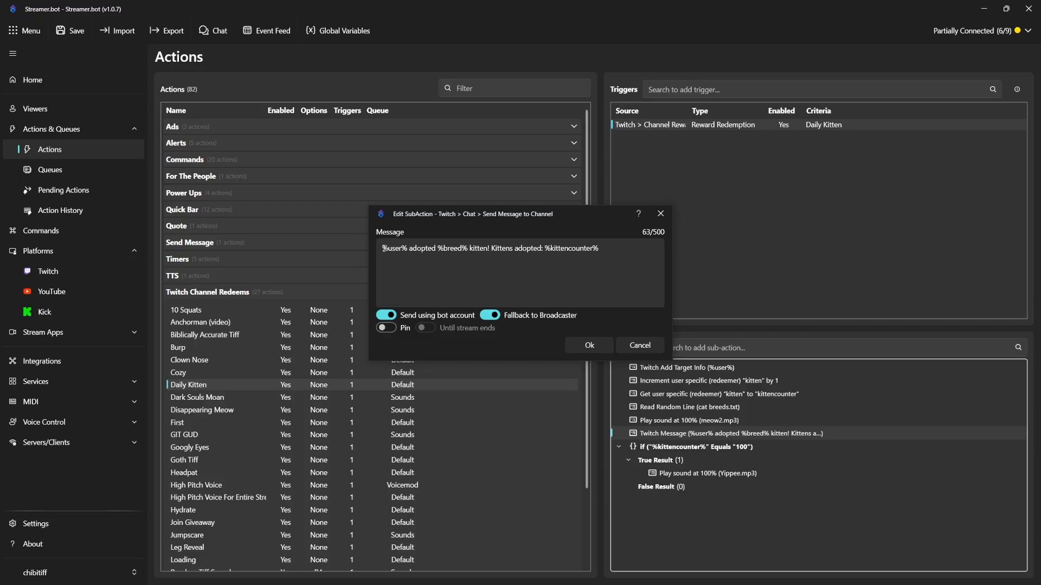
left_click_drag(384, 248, 404, 250)
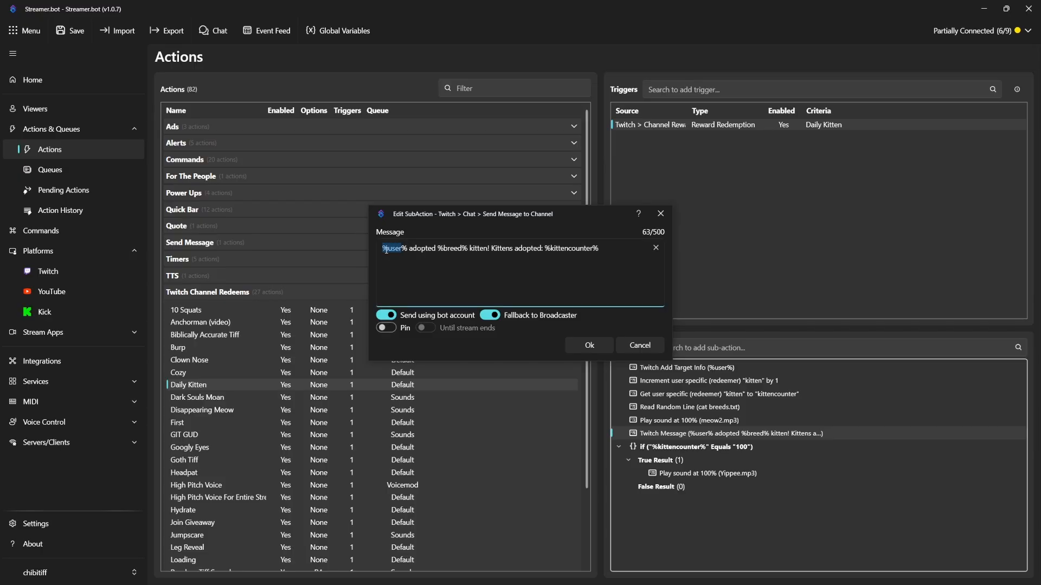
left_click(386, 250)
left_click(598, 249)
left_click(640, 346)
Step: Check the variable names set in the sub-action that gets the "kitten" count and in the Read Random Line sub-action
double_click(704, 394)
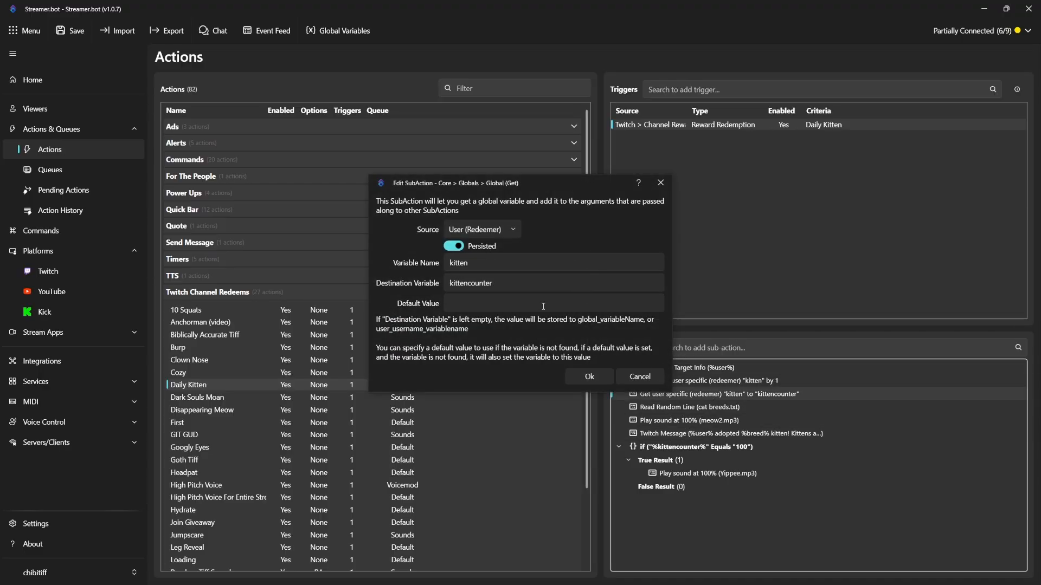
left_click(640, 376)
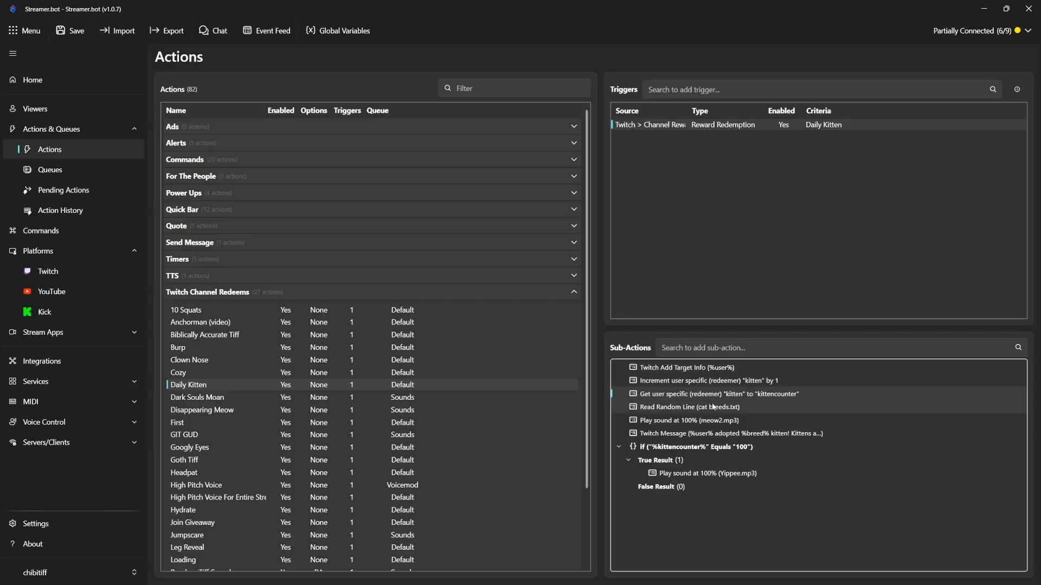
double_click(714, 408)
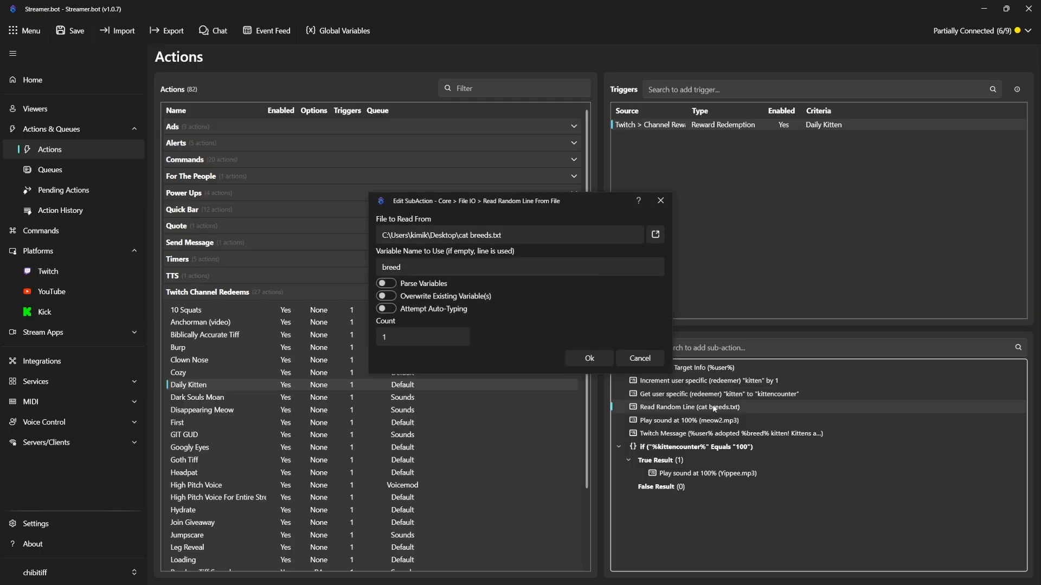
left_click(651, 357)
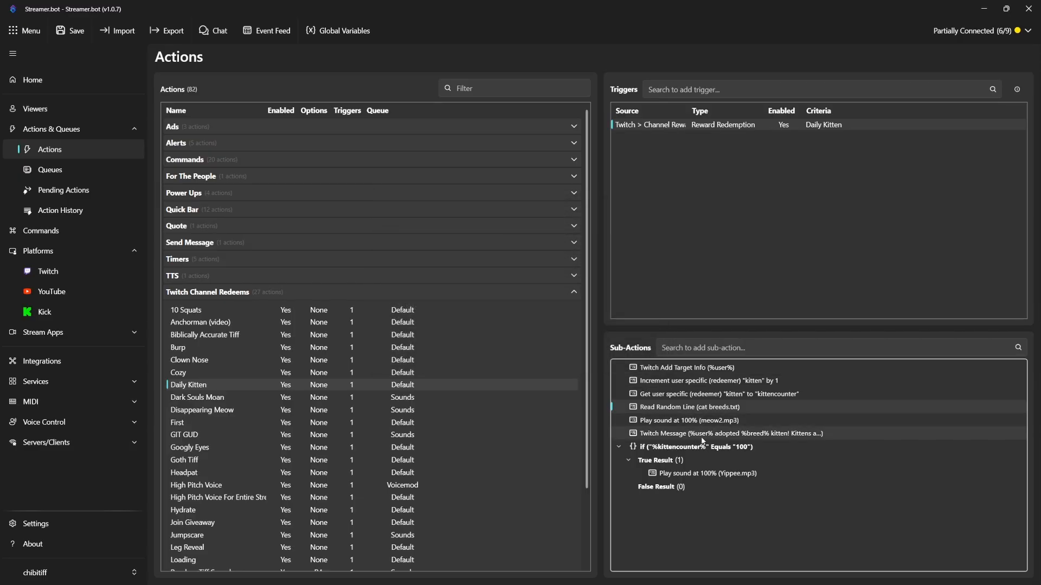
Step: Check where the %breed% variable is placed in the Twitch Message sub-action's text
double_click(703, 437)
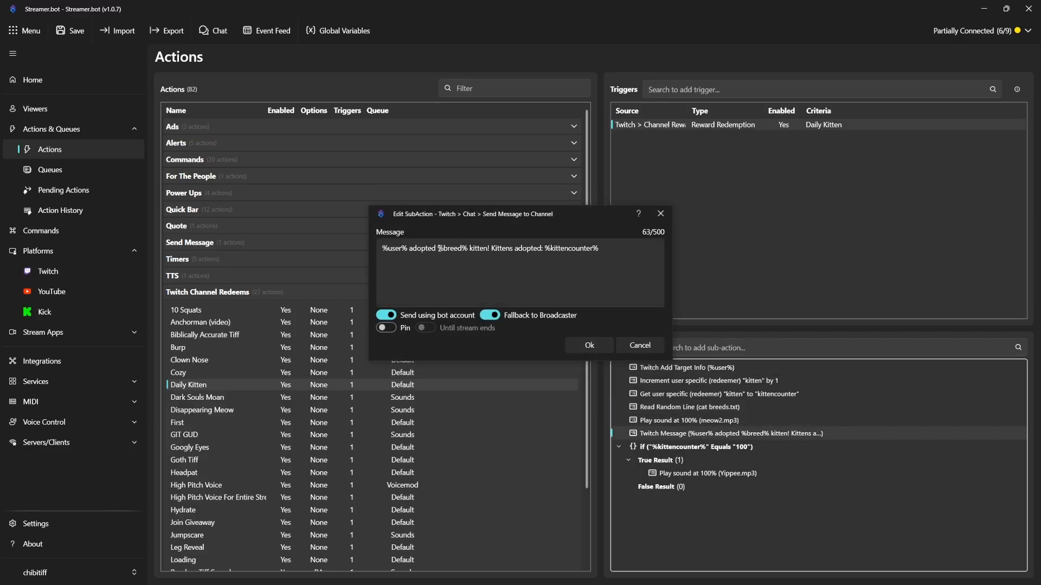
mouse_move(439, 248)
left_mouse_down()
mouse_move(467, 249)
mouse_move(438, 248)
left_mouse_up()
left_click(466, 249)
left_click(462, 249)
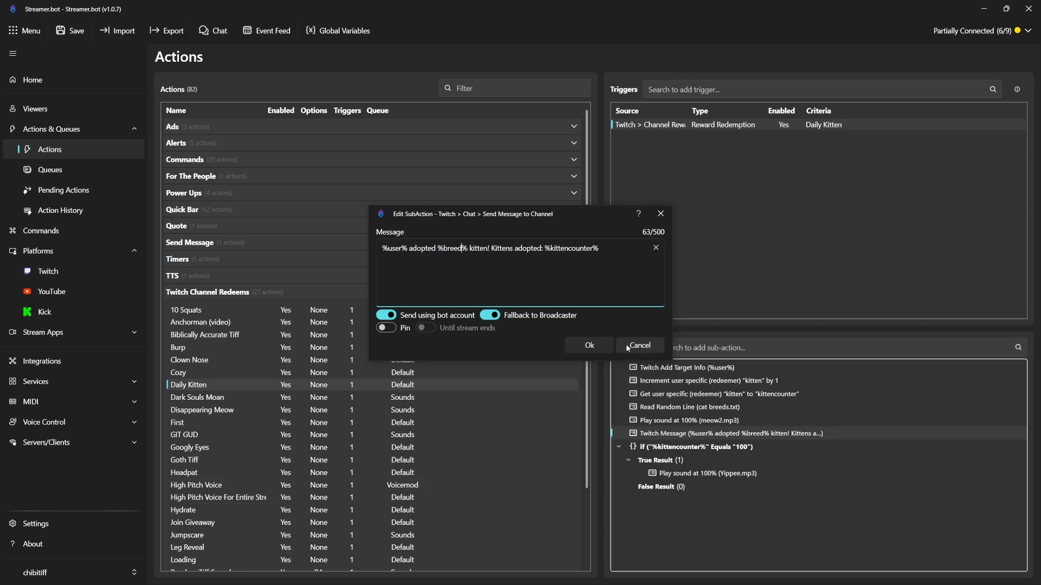
left_click(633, 348)
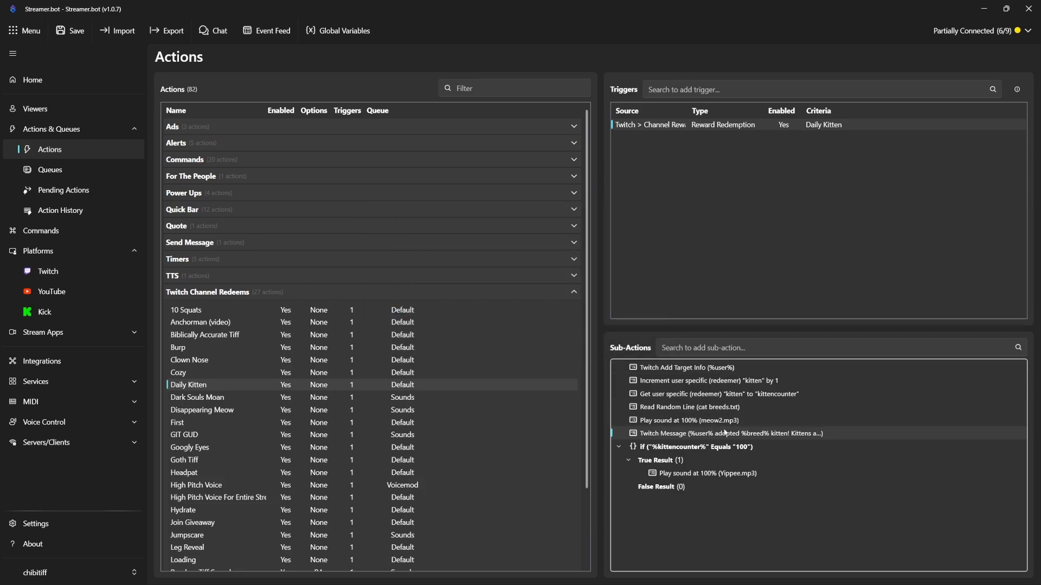
Step: Examine the %kittencounter% variable at the end of the Twitch Message sub-action's text
double_click(721, 435)
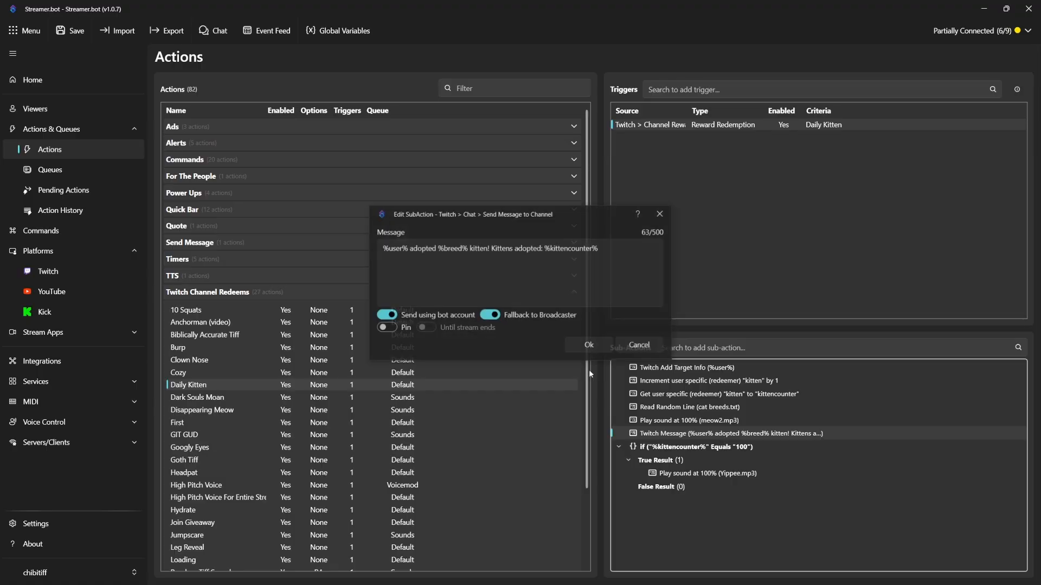
left_click(639, 345)
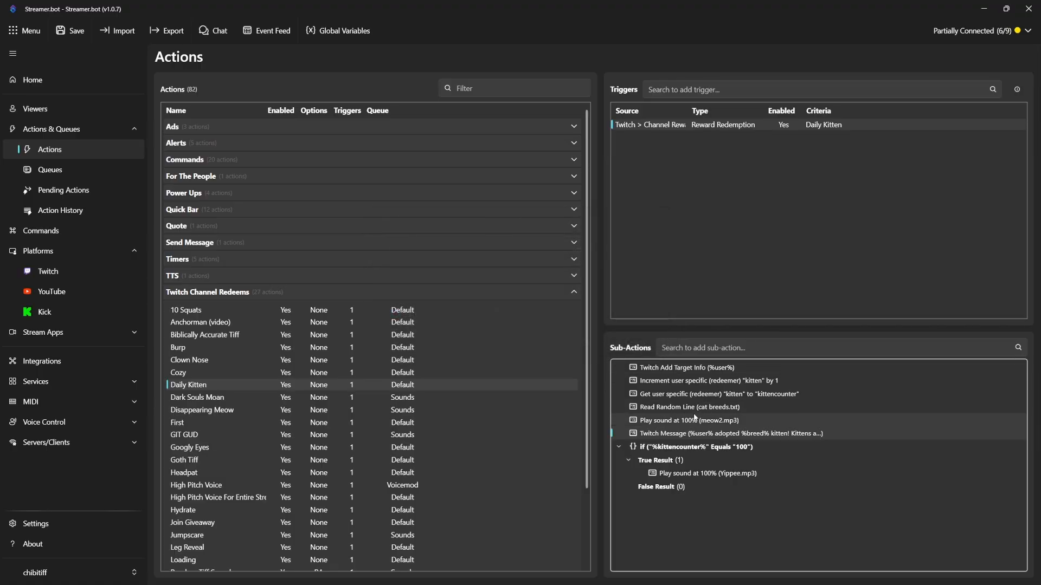
double_click(715, 434)
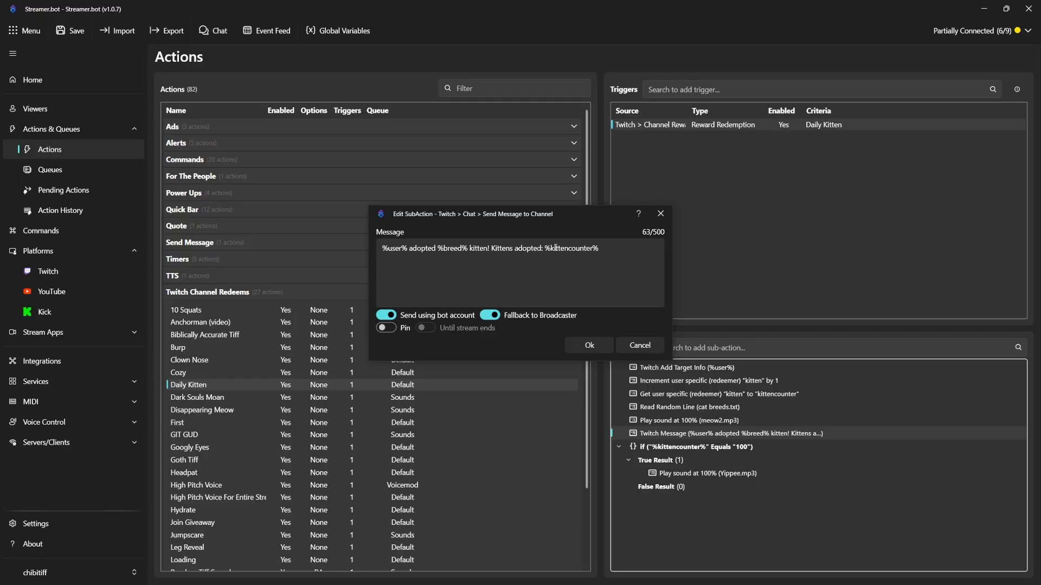
left_click(640, 345)
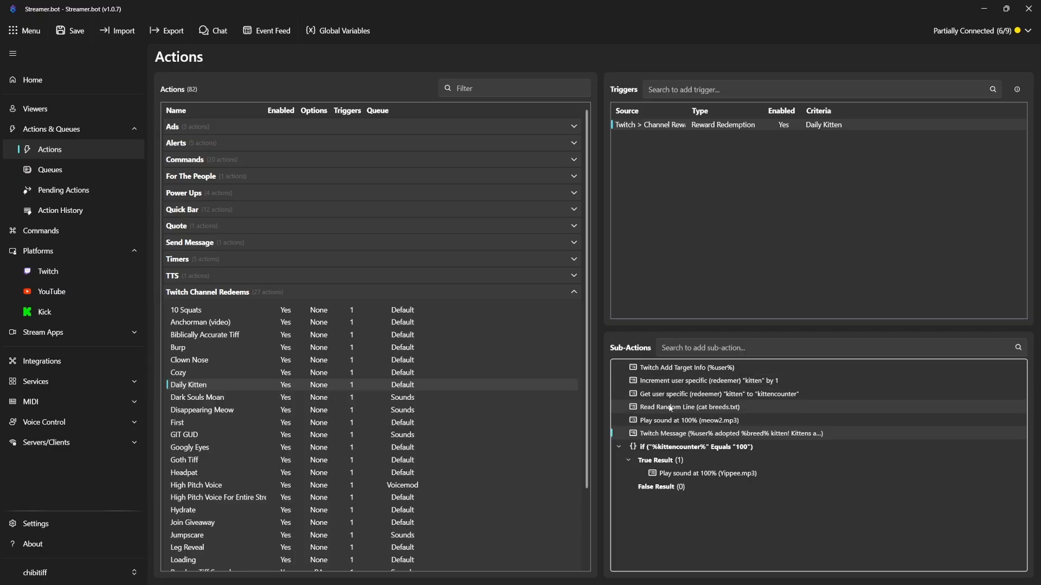
Step: Review the file path, variable name and count of the Read Random Line sub-action for cat breeds.txt
double_click(707, 408)
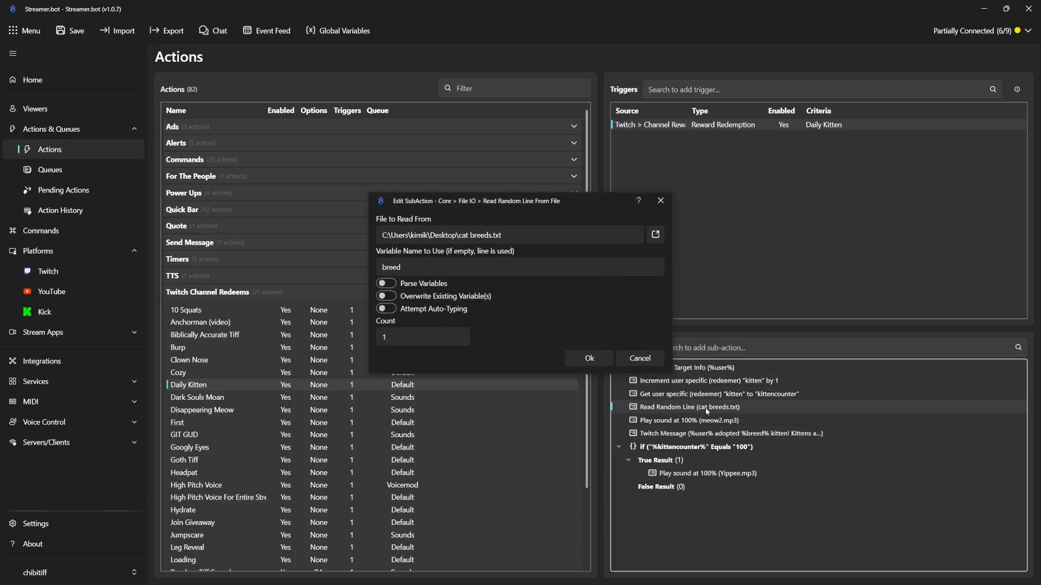
left_click_drag(601, 203, 542, 194)
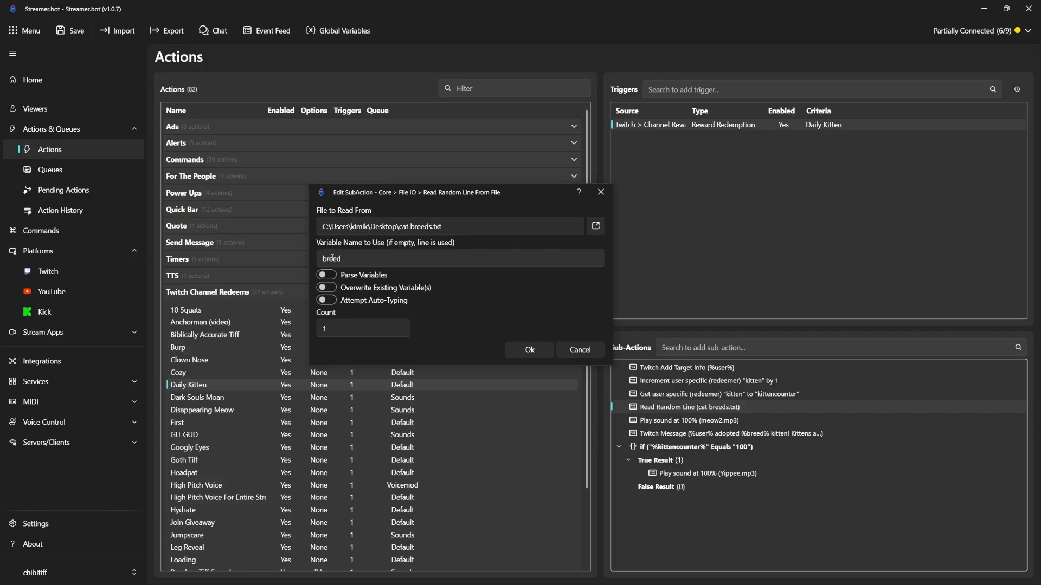
left_click(368, 258)
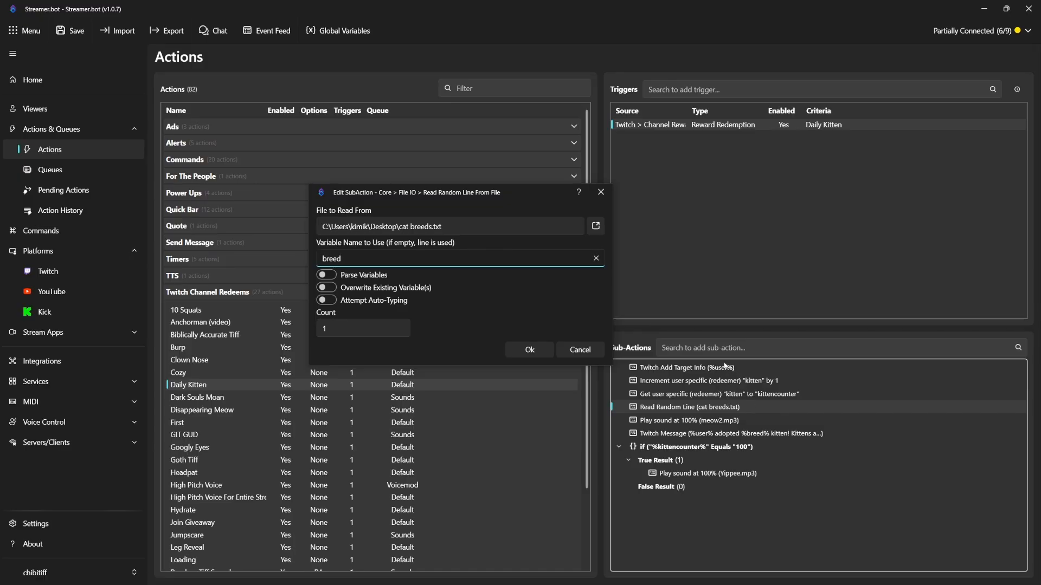
left_click(382, 328)
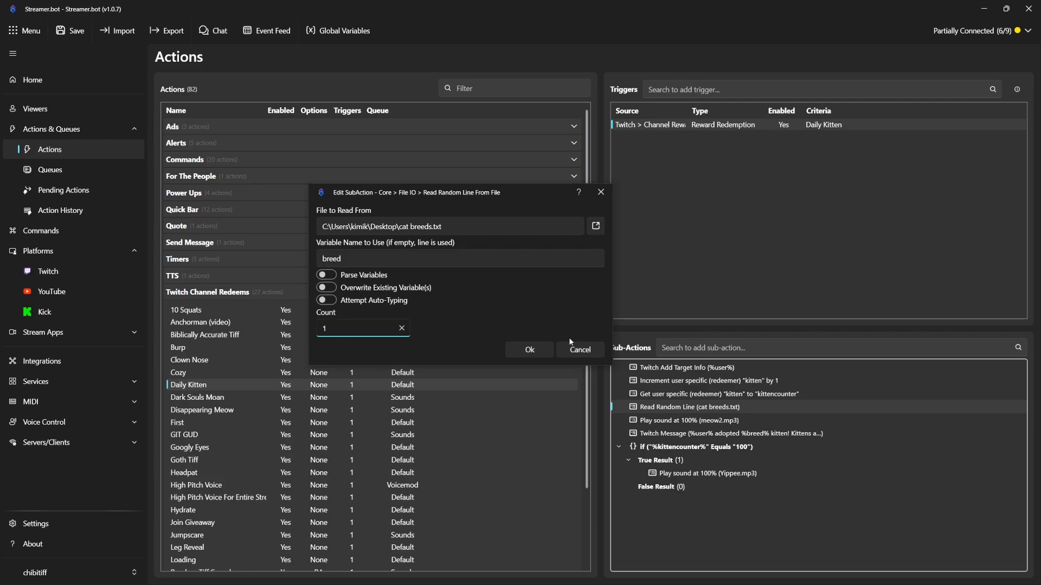
left_click(530, 350)
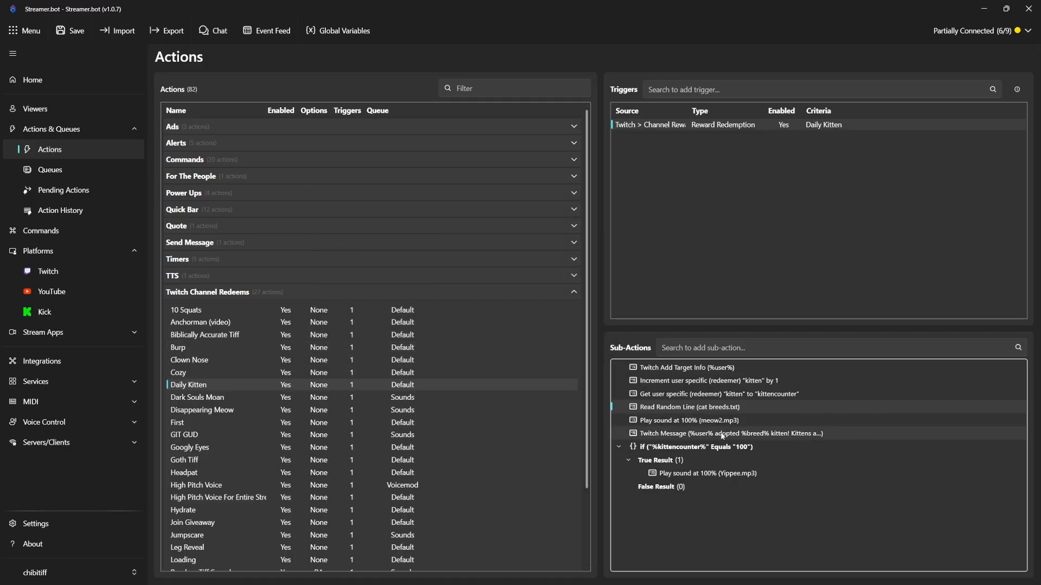
Step: Highlight the %breed% variable in the Twitch Message text and close the message without changes
double_click(722, 434)
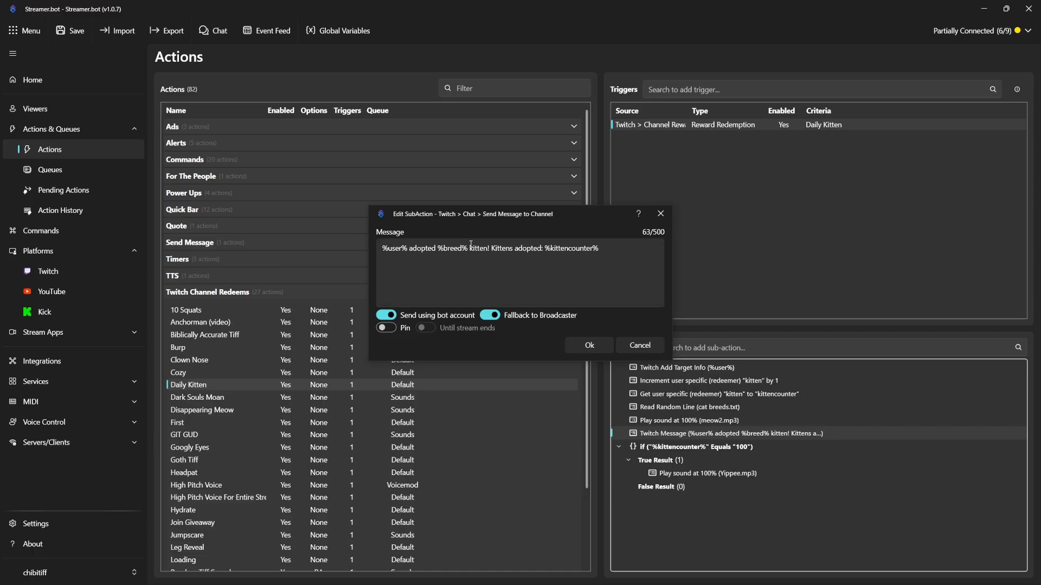
left_click_drag(439, 248, 467, 249)
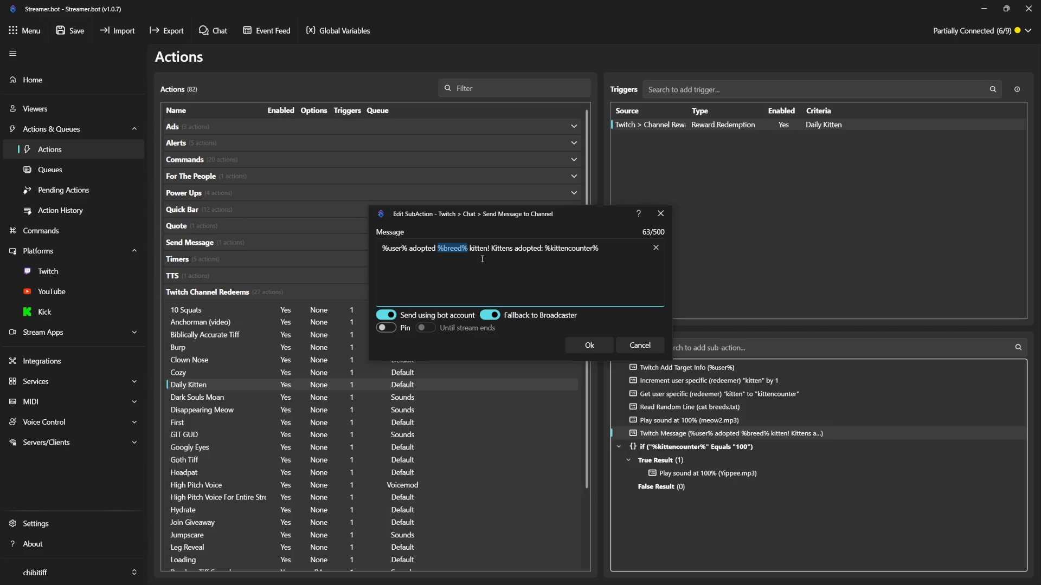
left_click(641, 347)
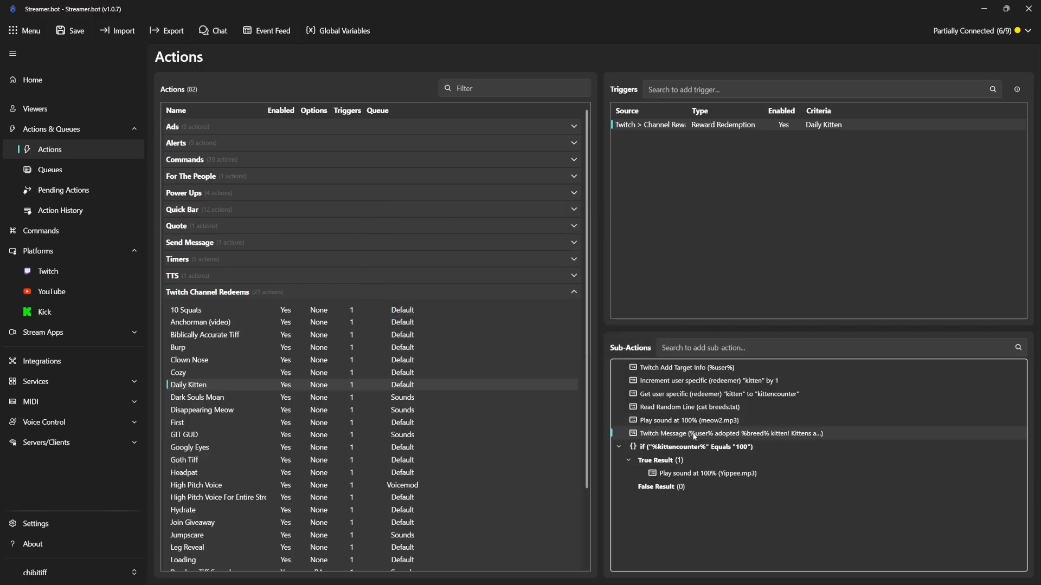
Step: Search the available sub-actions for "if" to locate Core > Logic > If/Else, and clear the search
left_click(679, 449)
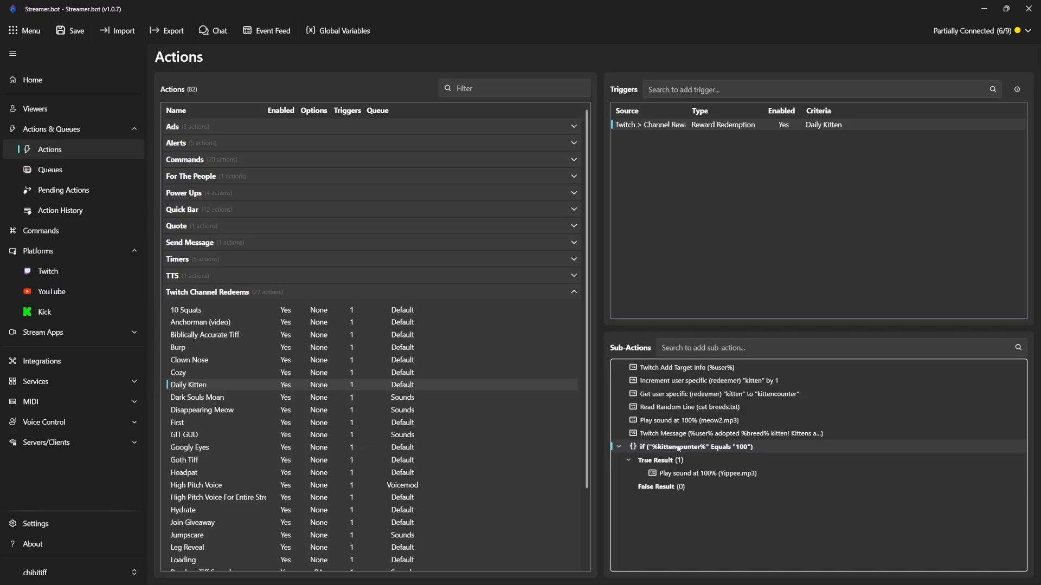
left_click(713, 350)
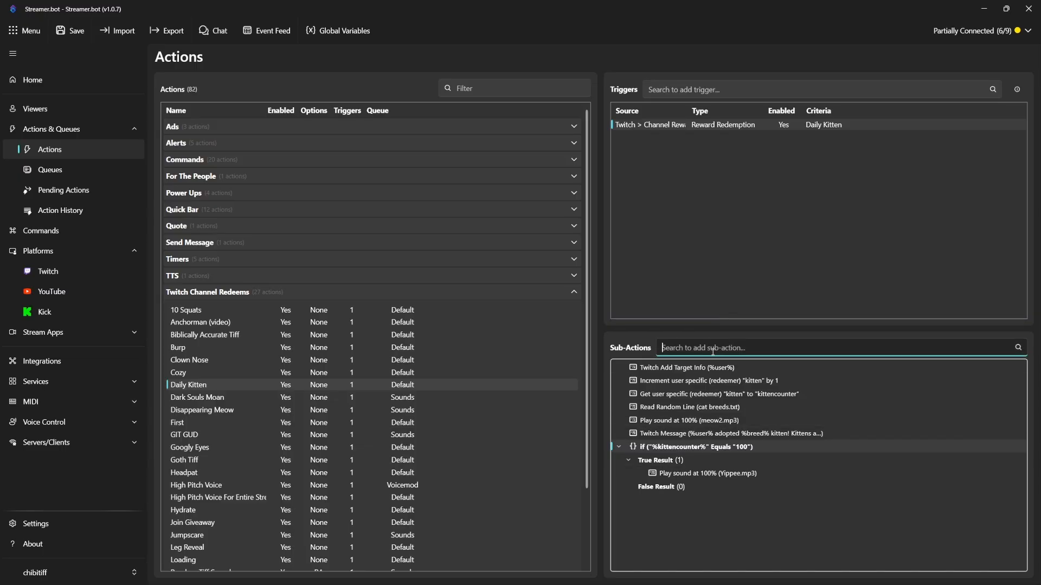
type("if")
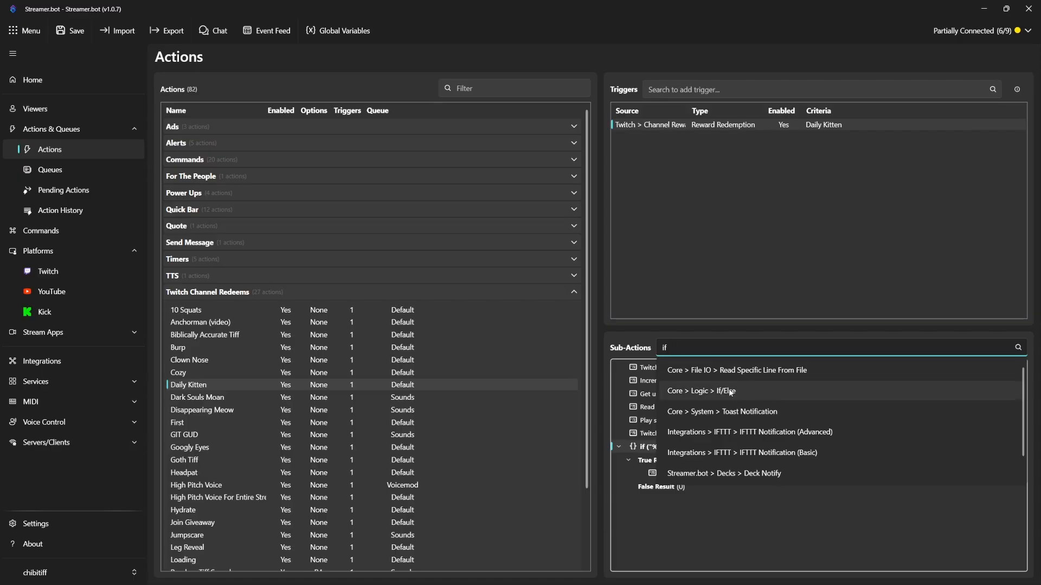
key("BackSpace")
key("BackSpace")
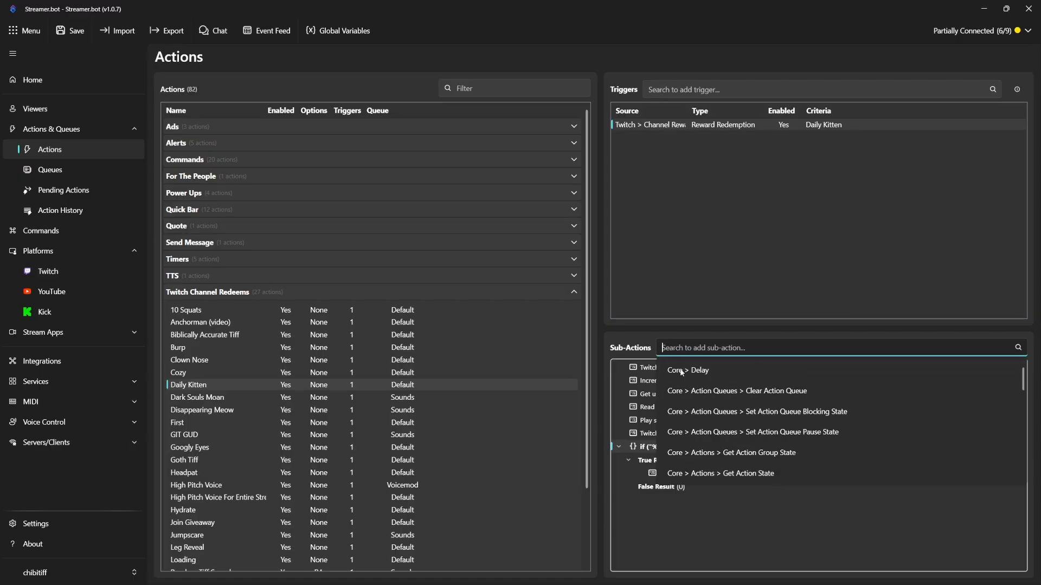
left_click(647, 457)
left_click(668, 449)
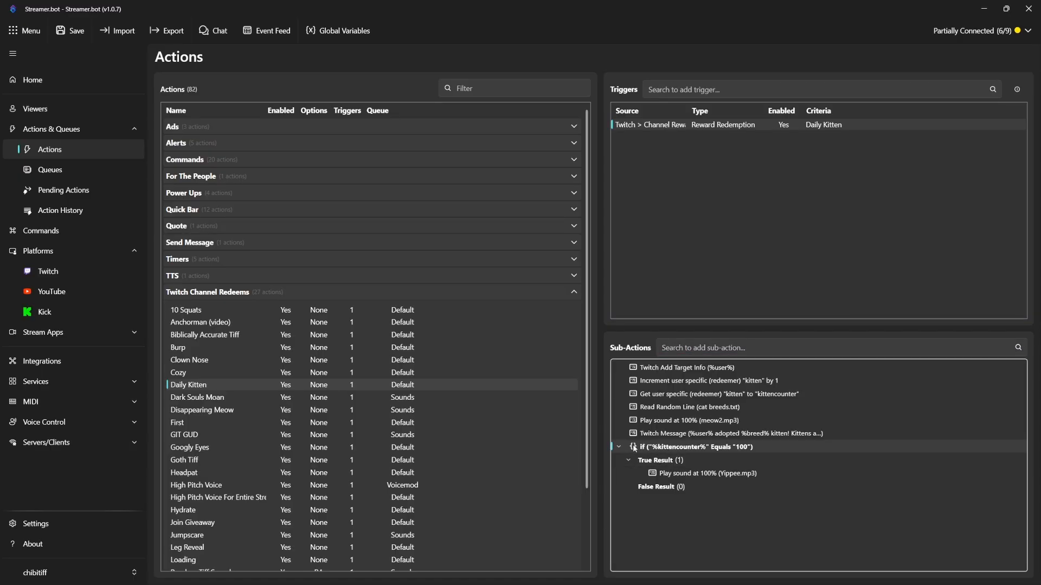
Step: Compare the existing %kittencounter% If/Else settings with a blank Core > Logic > If/Else sub-action, without adding one
double_click(696, 448)
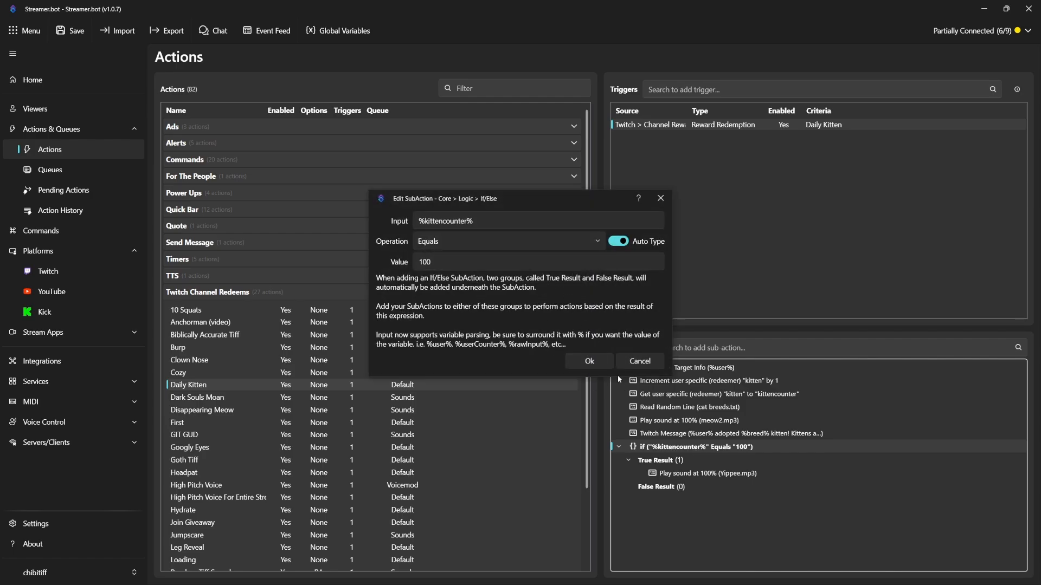
left_click(639, 360)
left_click(672, 347)
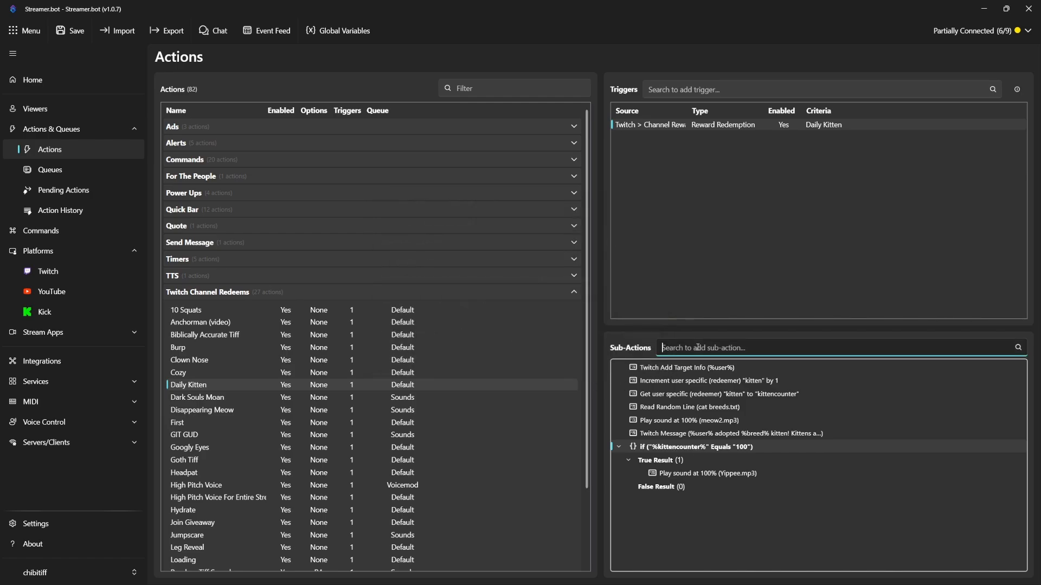
type("if")
left_click(715, 385)
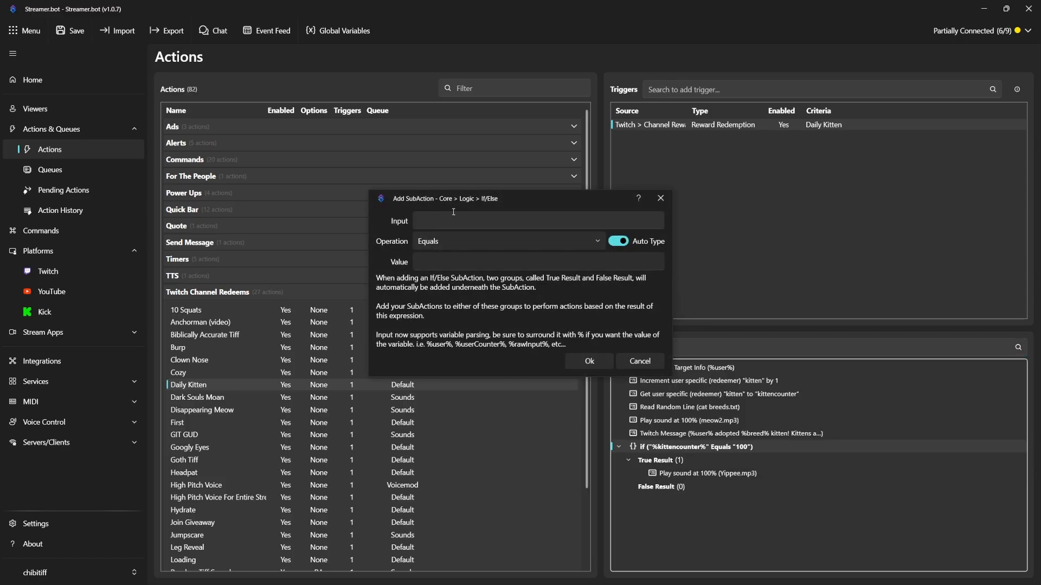
left_click(640, 362)
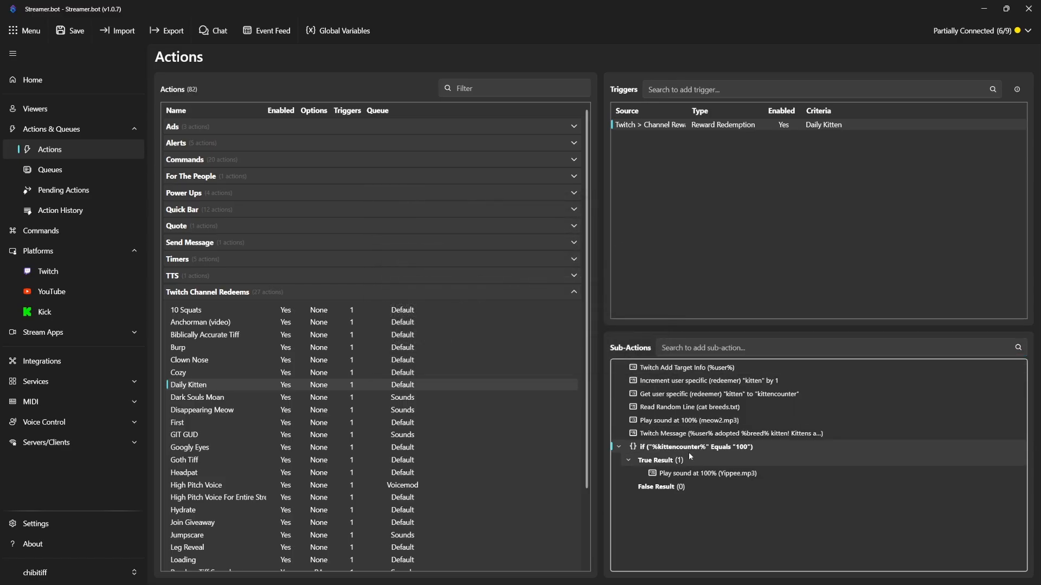
Step: Review the input variable, operation and value of the If/Else sub-action that checks %kittencounter%
double_click(687, 447)
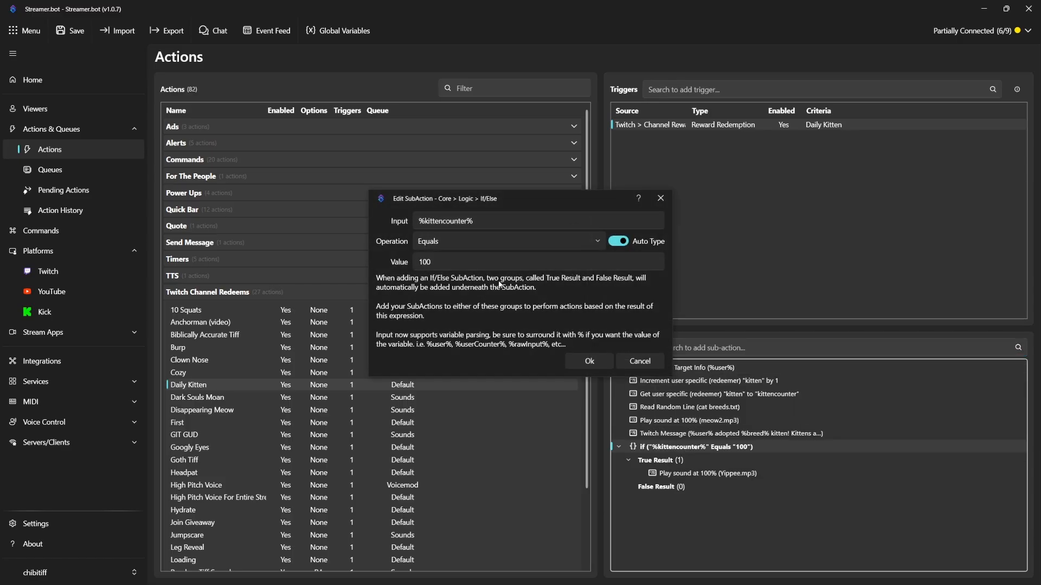
left_click(481, 220)
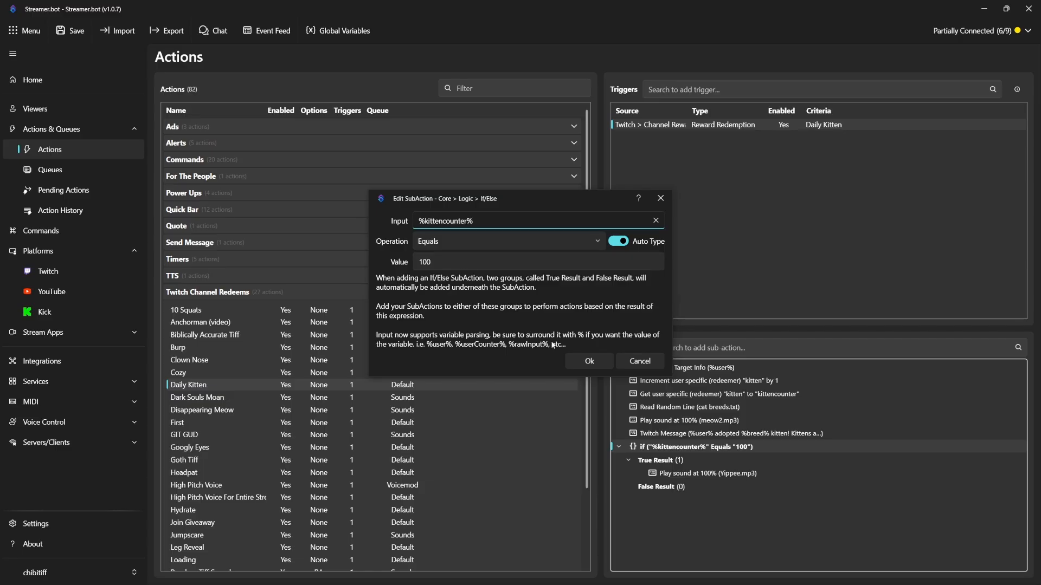
left_click(611, 361)
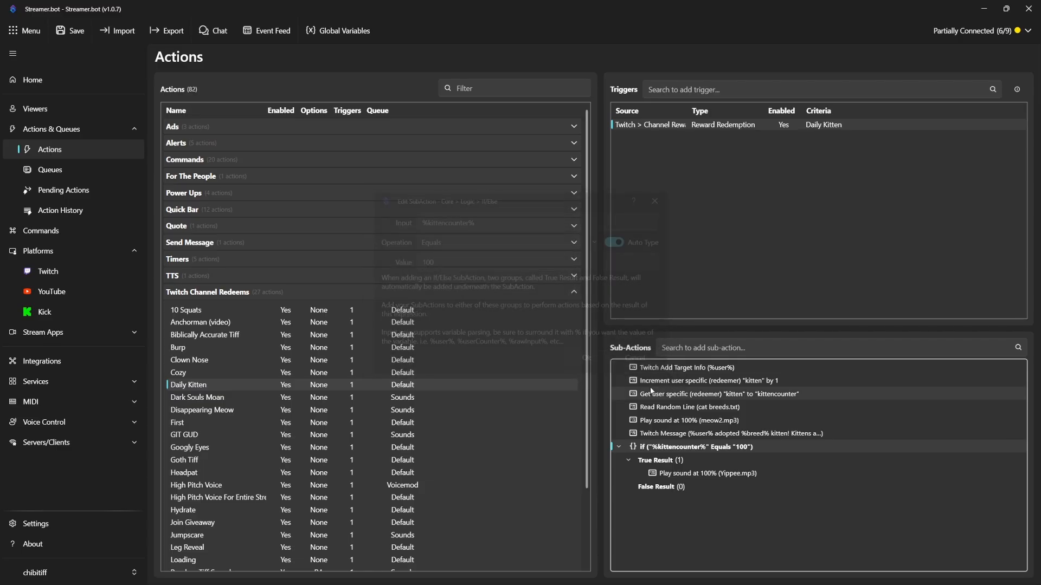
Step: Review the Yippee.mp3 Play Sound sub-action under True Result and the False Result group of the %kittencounter% If/Else, without changes
double_click(748, 474)
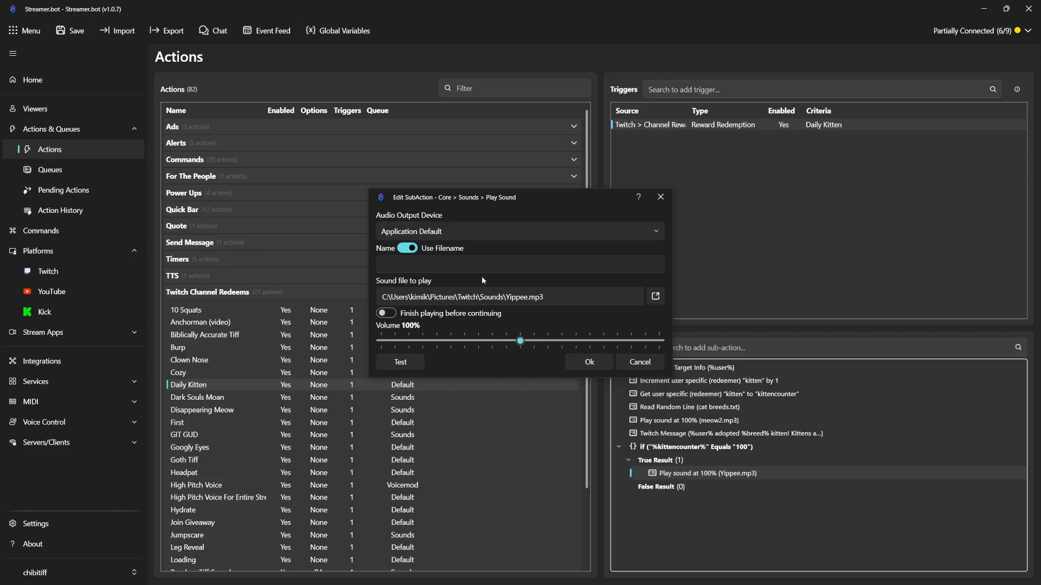
left_click(652, 363)
left_click(680, 488)
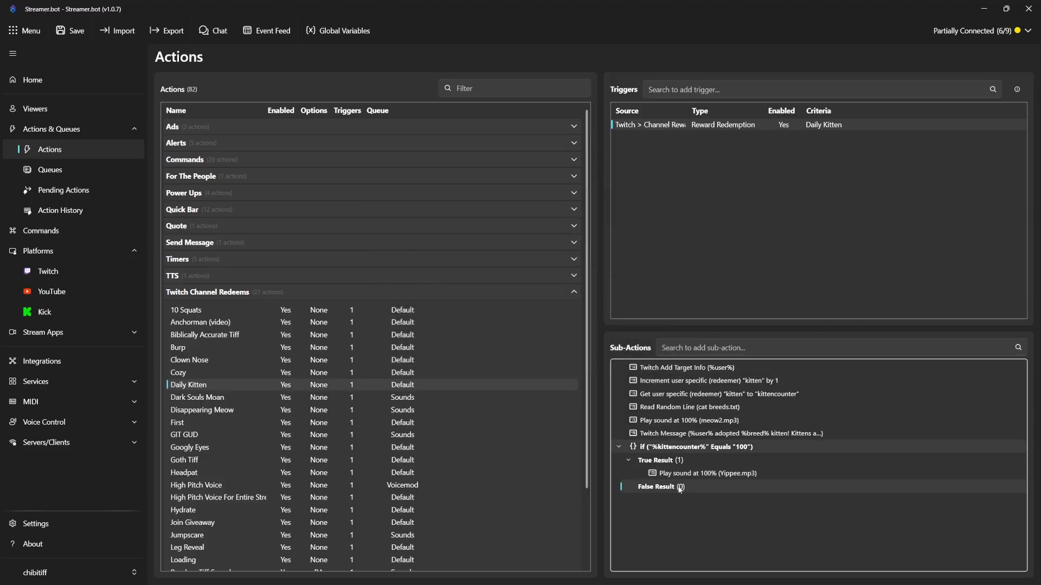
left_click(711, 460)
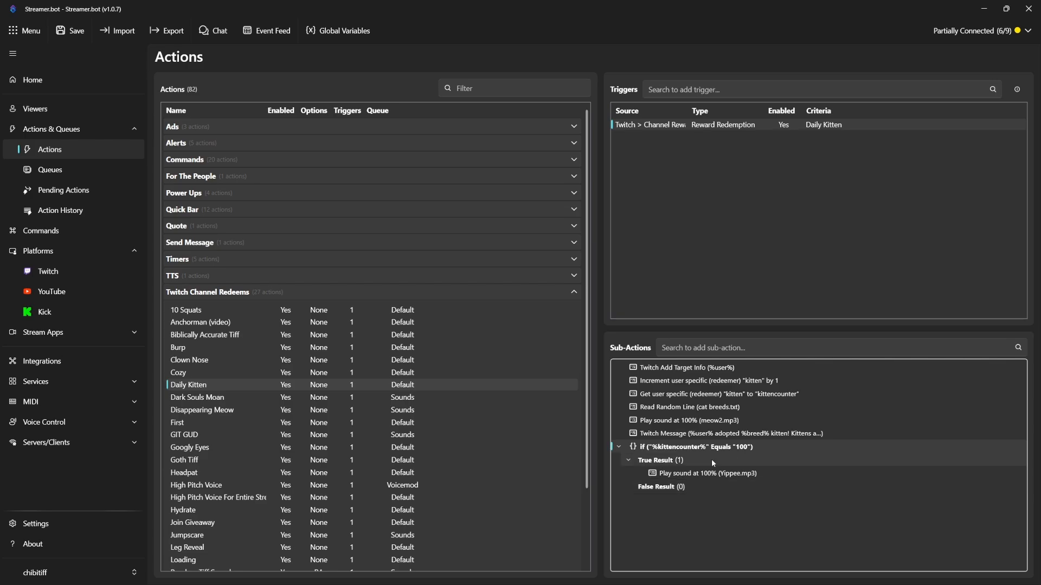
left_click(713, 475)
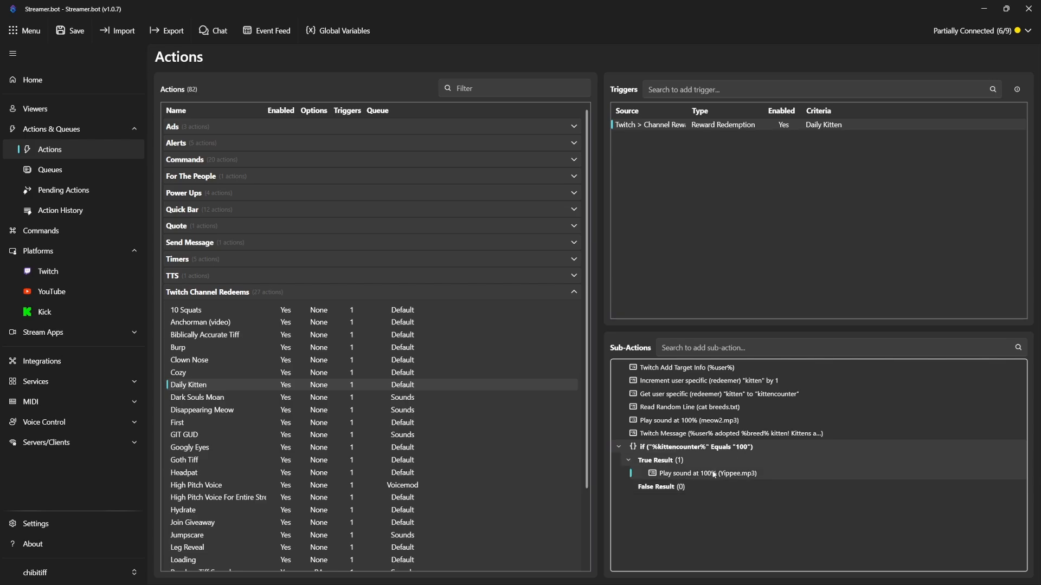
left_click(721, 448)
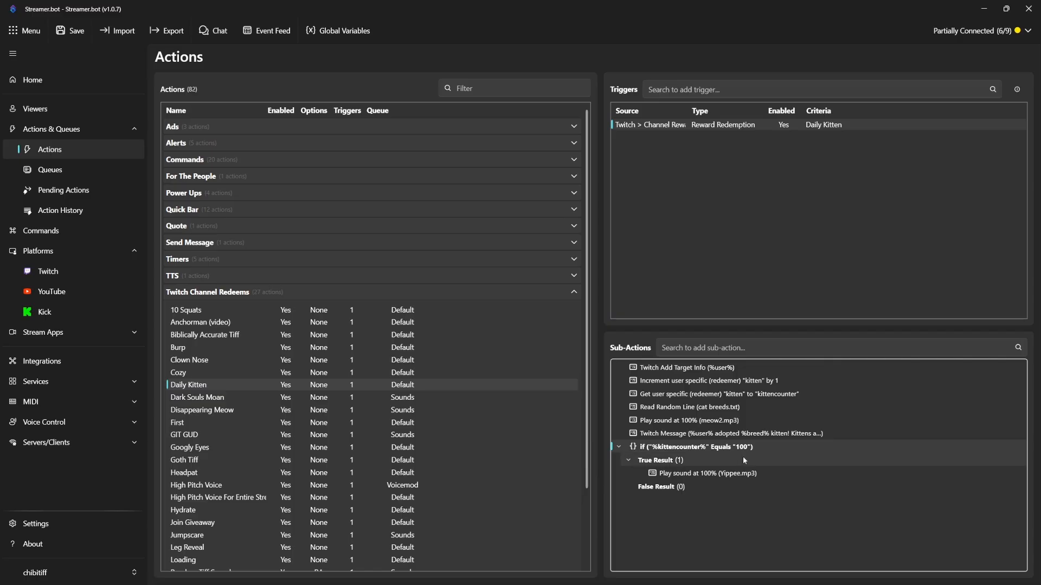
Step: Test the Daily Kitten reward redemption trigger, and bring the enlarged stream chat window over the actions list to check the bot message
right_click(672, 127)
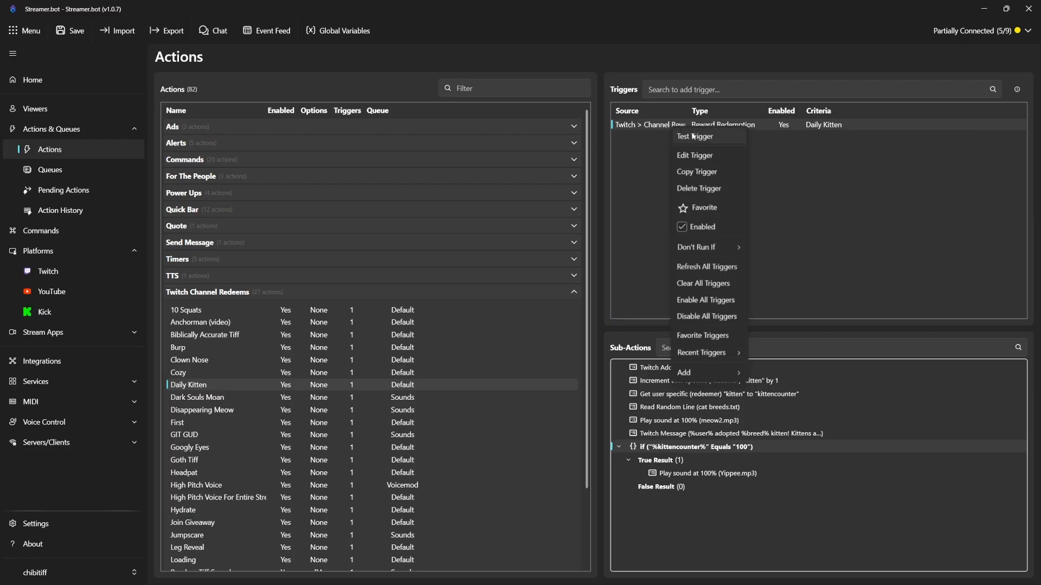
left_click(695, 138)
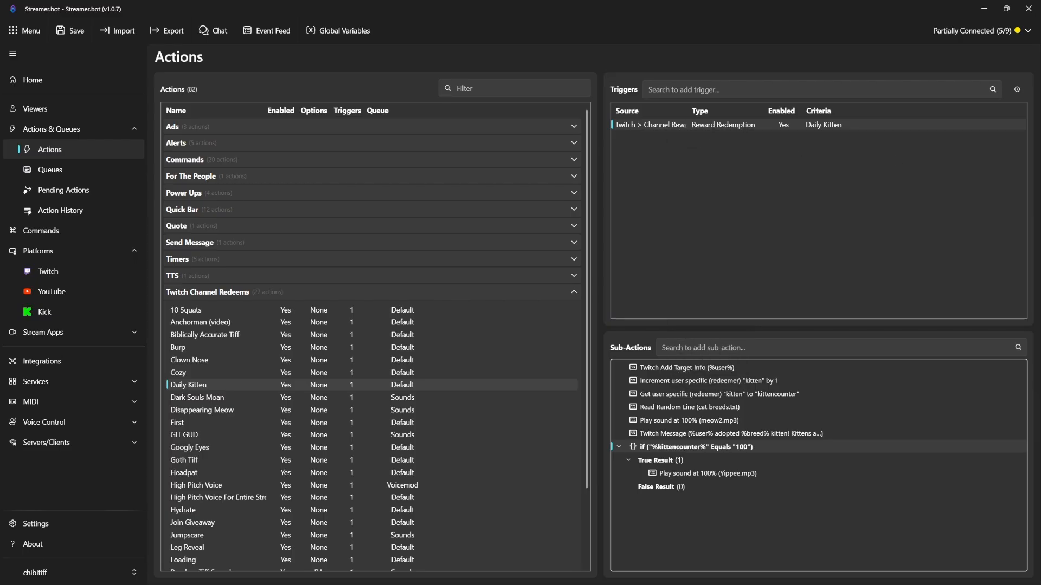
left_click_drag(1040, 106, 520, 89)
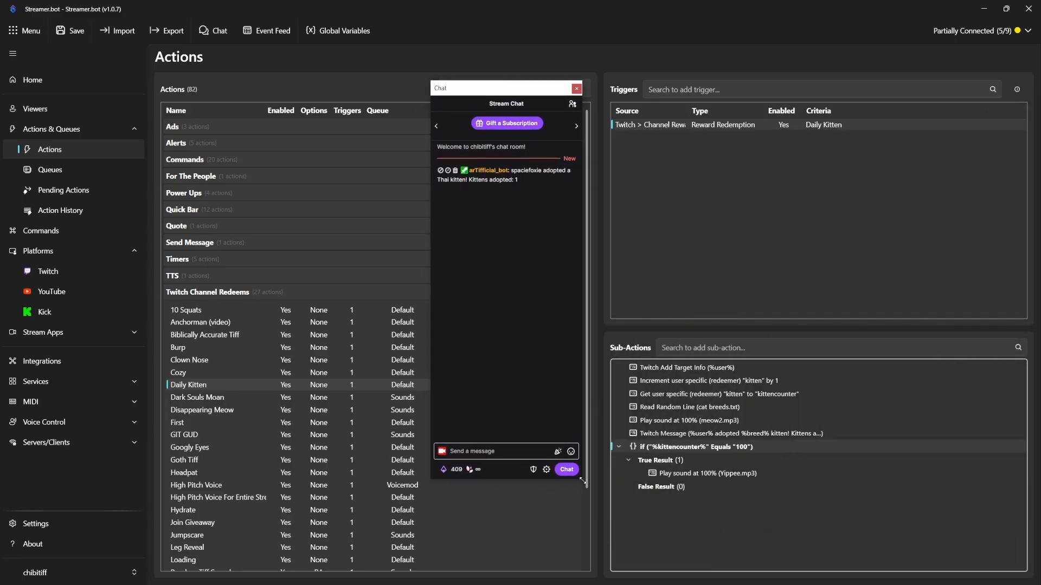
left_click_drag(589, 481, 622, 512)
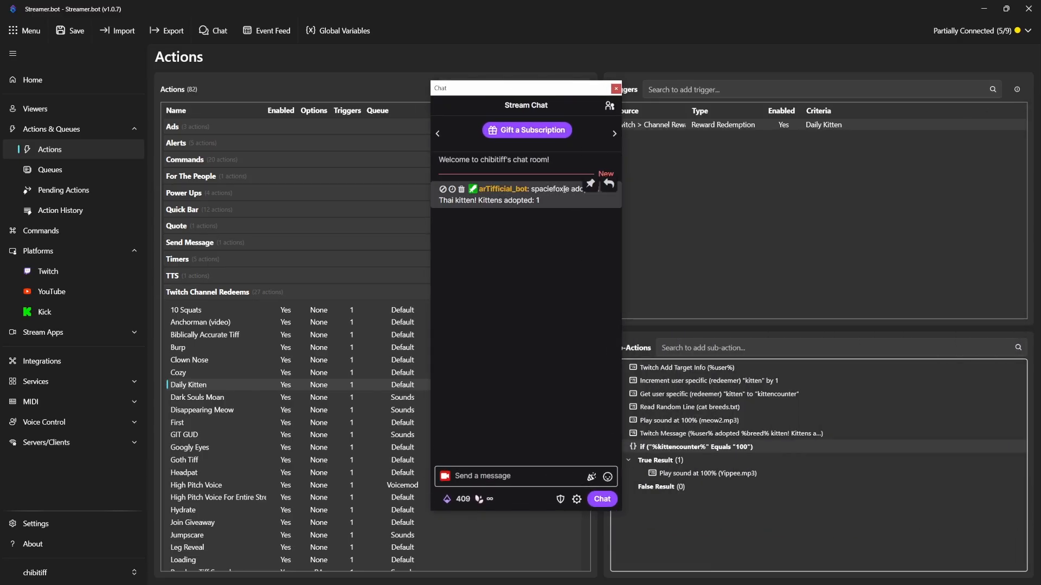